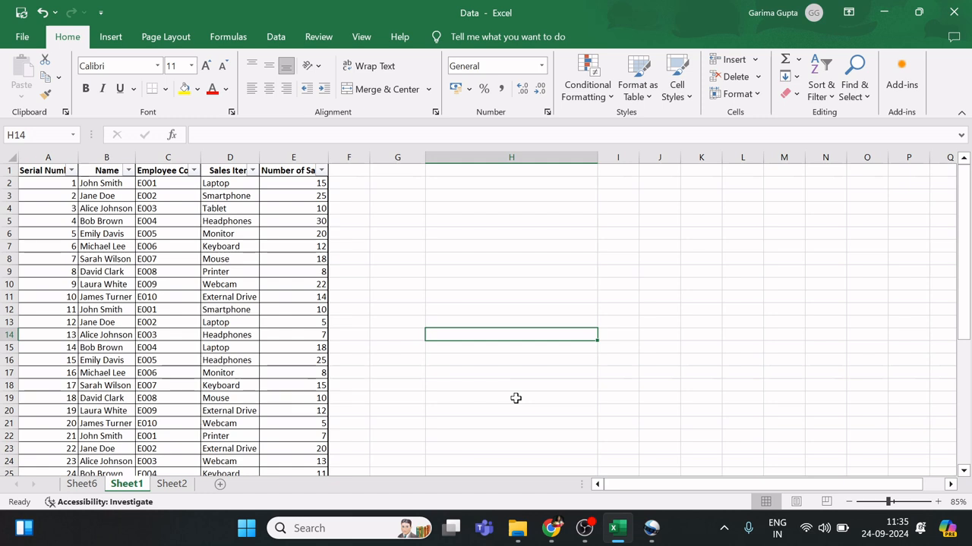
- Start a COUNTIF formula in cell F1, beside the Number of Sales heading
key(Up)
key(Up)
key(Up)
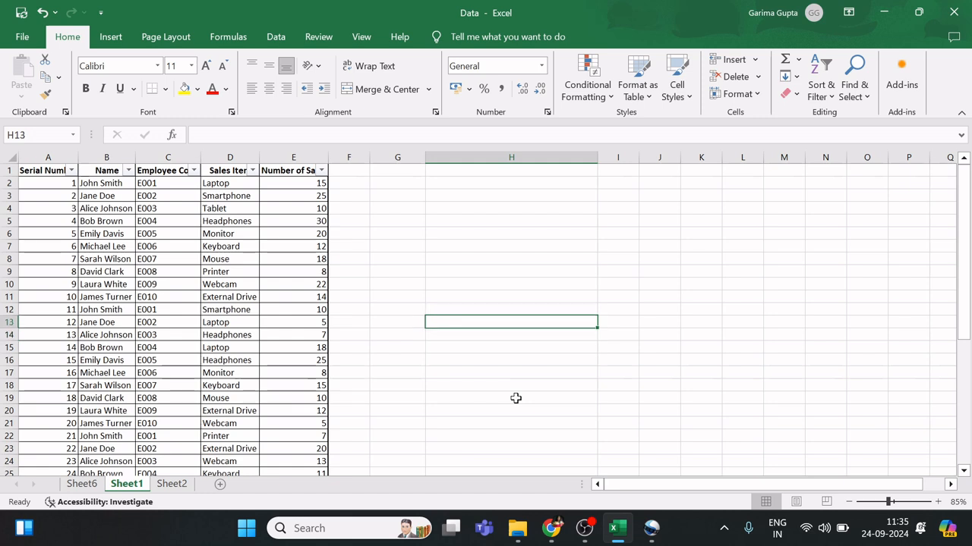
key(ctrl+Up)
key(Left)
key(Left)
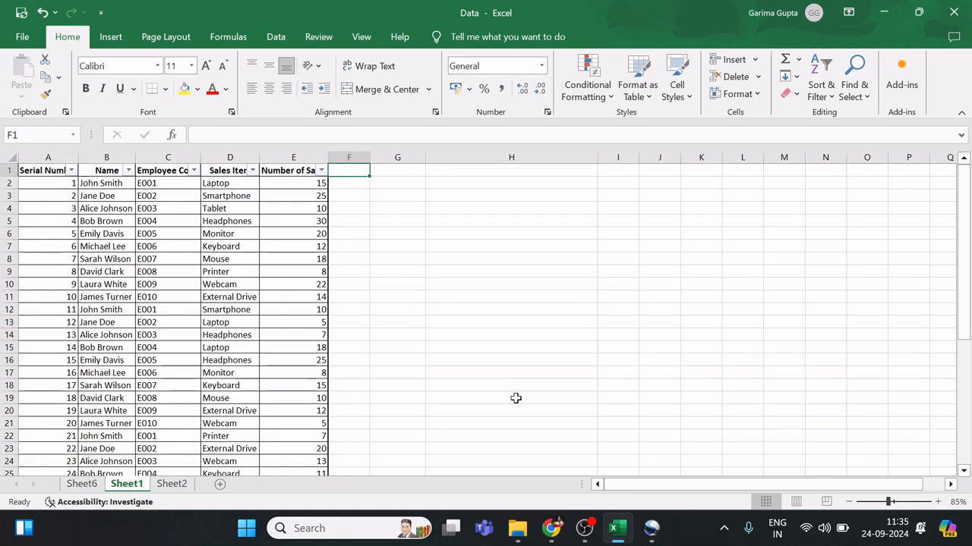
text(=)
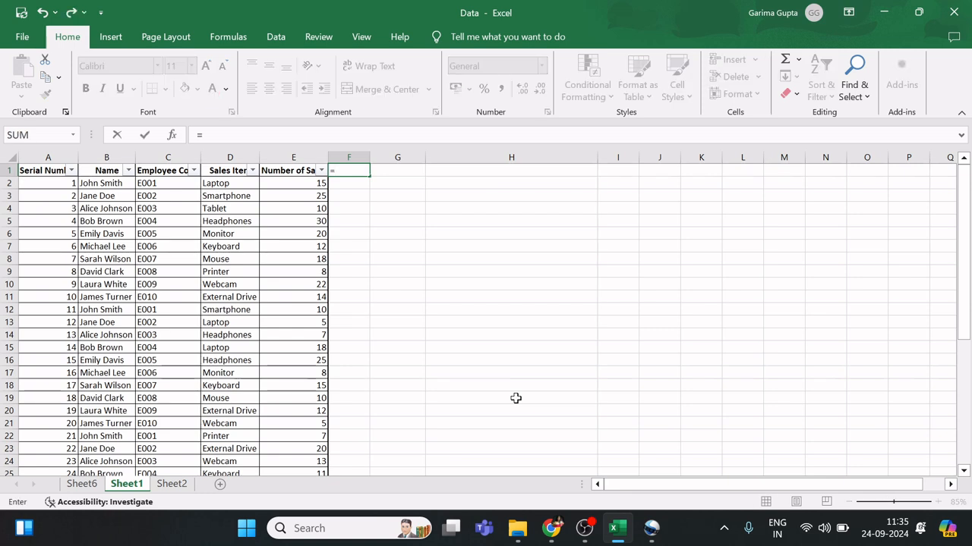
text(coun)
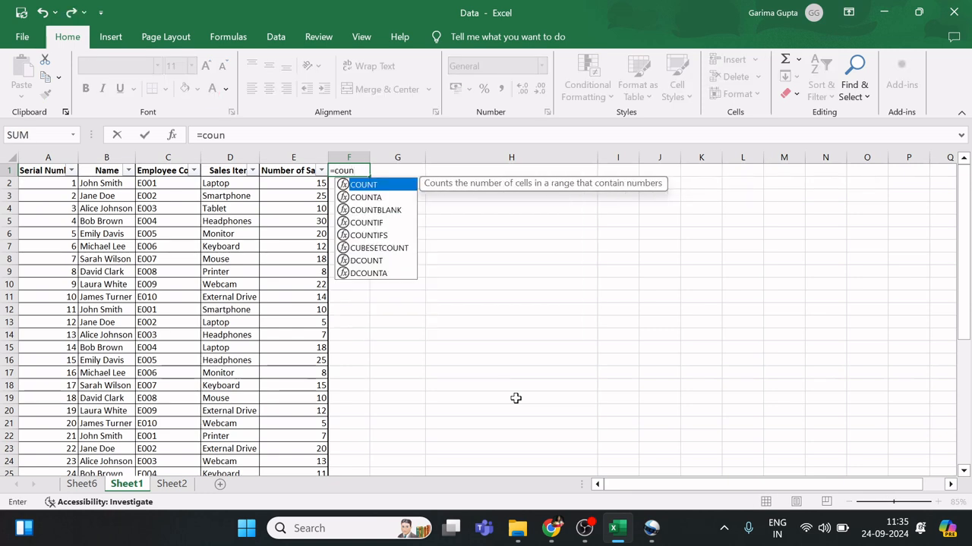
key(Down)
key(Down)
key(Down)
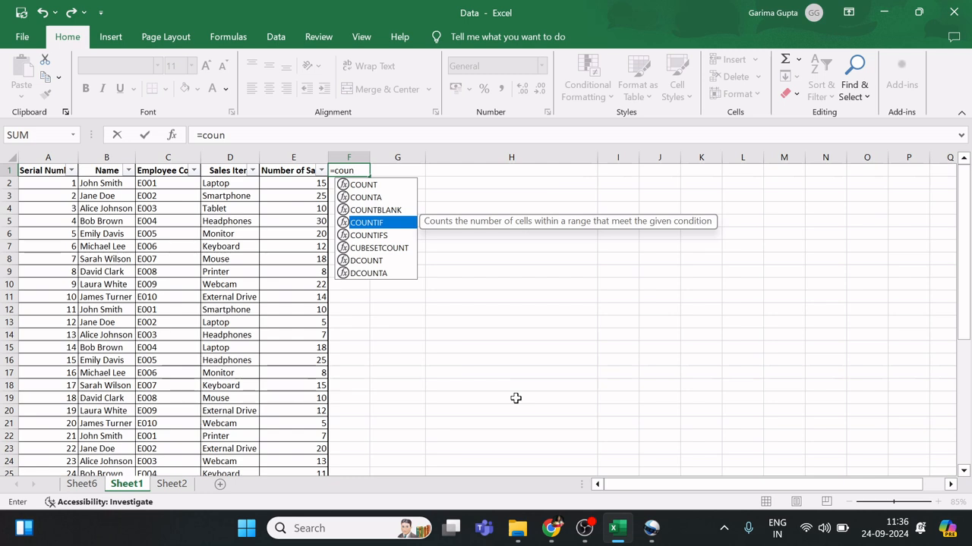
key(Tab)
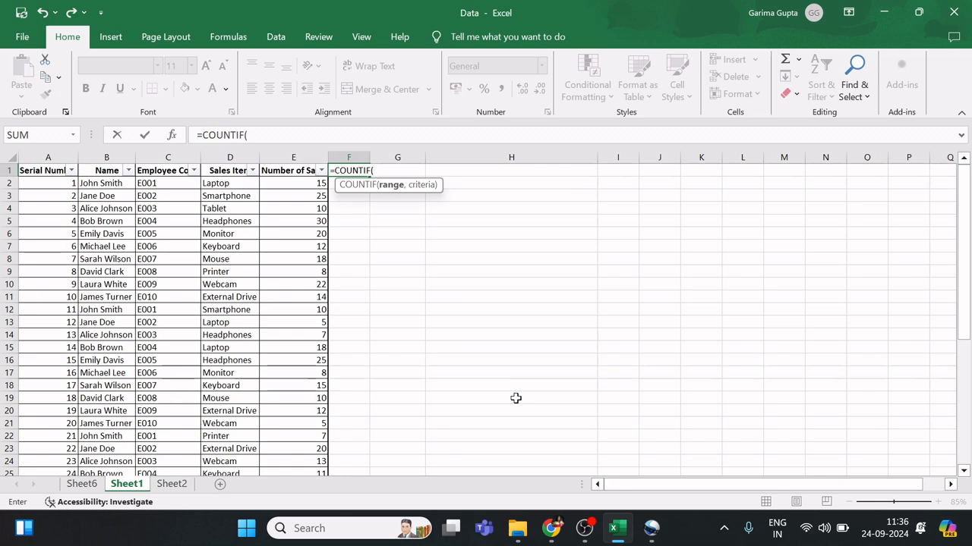
- Set the COUNTIF range to the Sales Item column, D1:D40
key(Left)
key(Left)
key(Left)
key(Right)
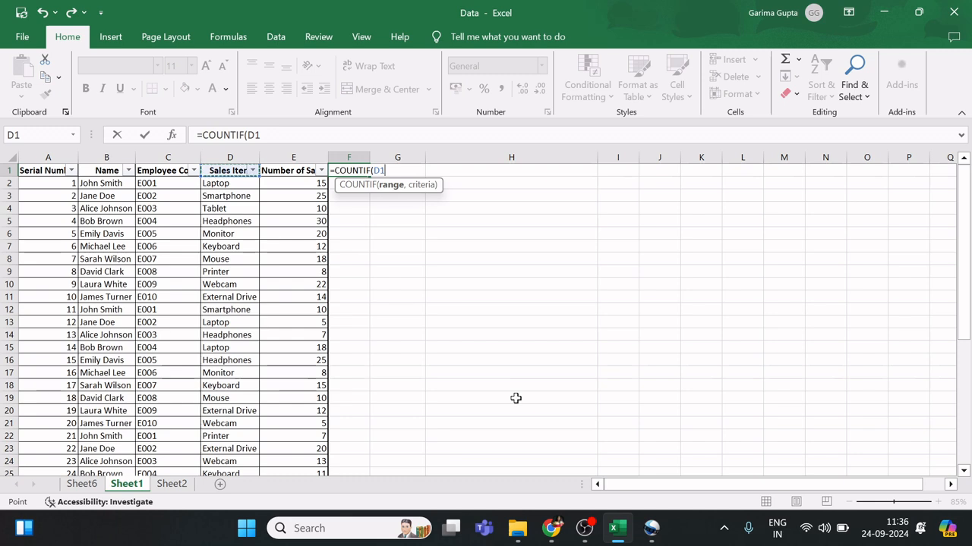
key(Down)
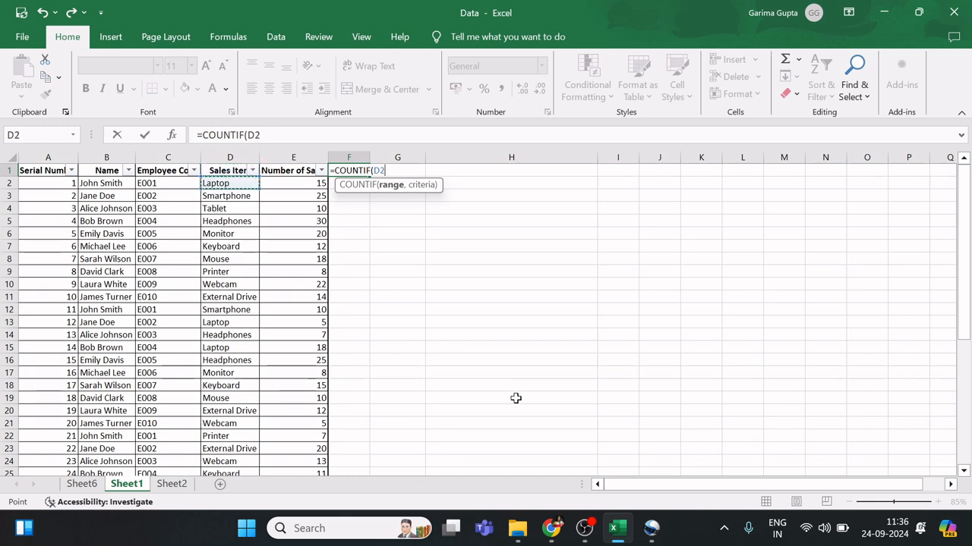
key(Left)
key(Left)
key(Up)
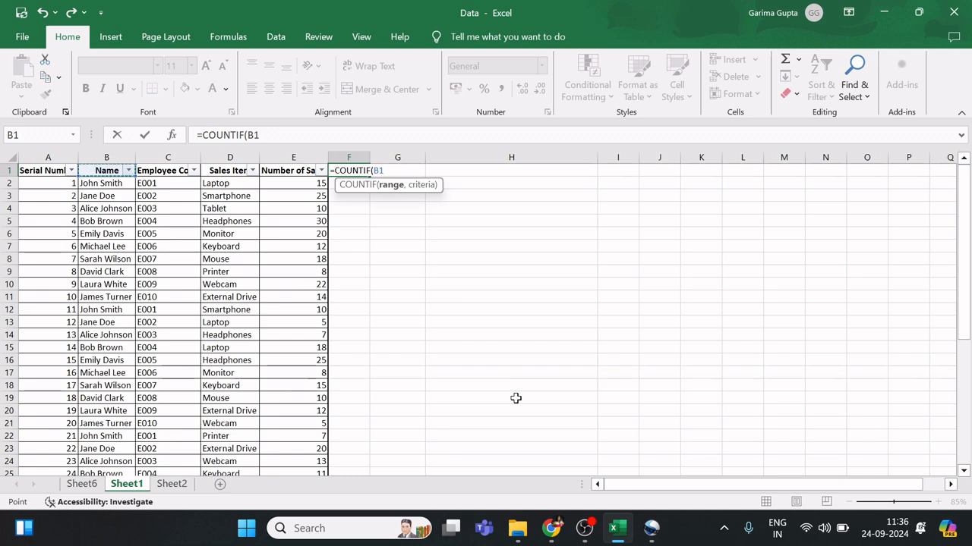
key(Right)
key(Right)
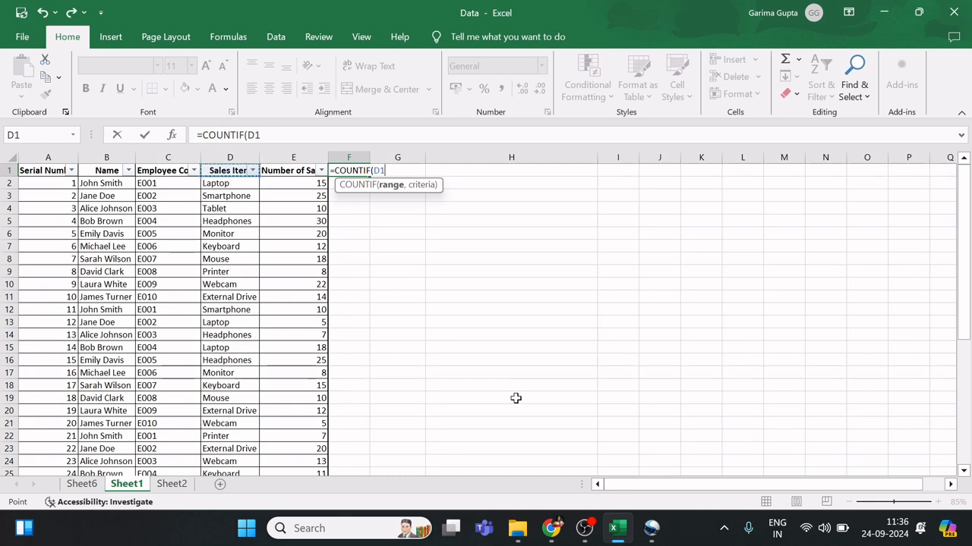
key(ctrl+shift+Down)
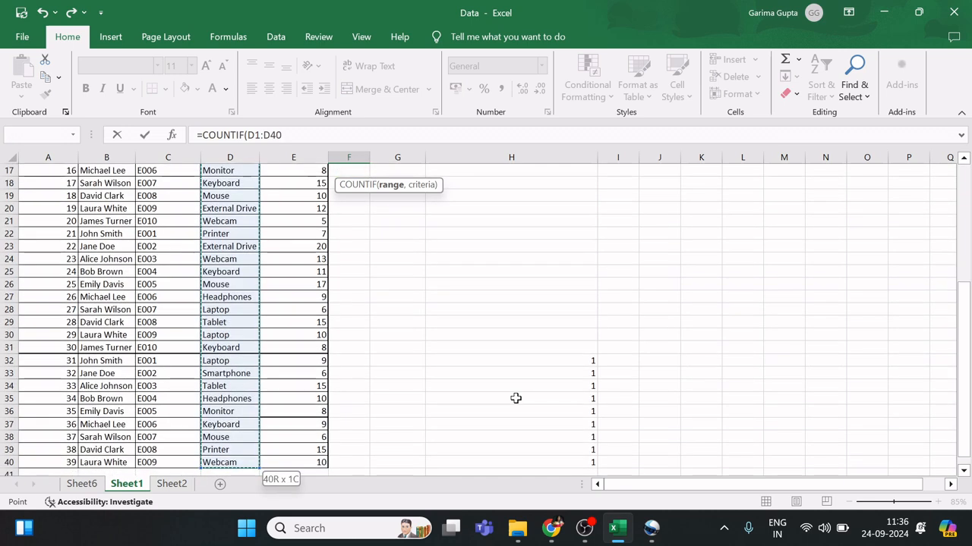
key(ctrl+Up)
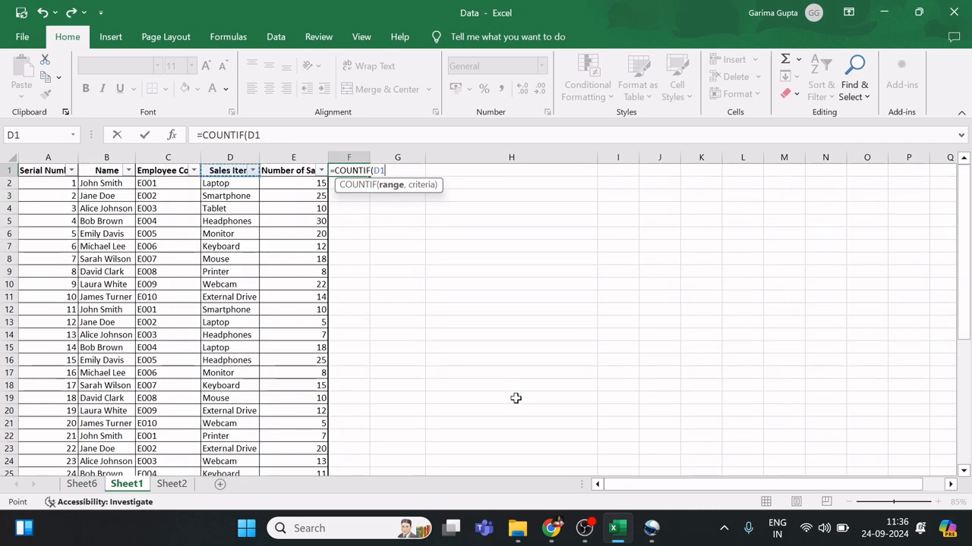
key(Down)
key(Up)
key(ctrl+shift+Down)
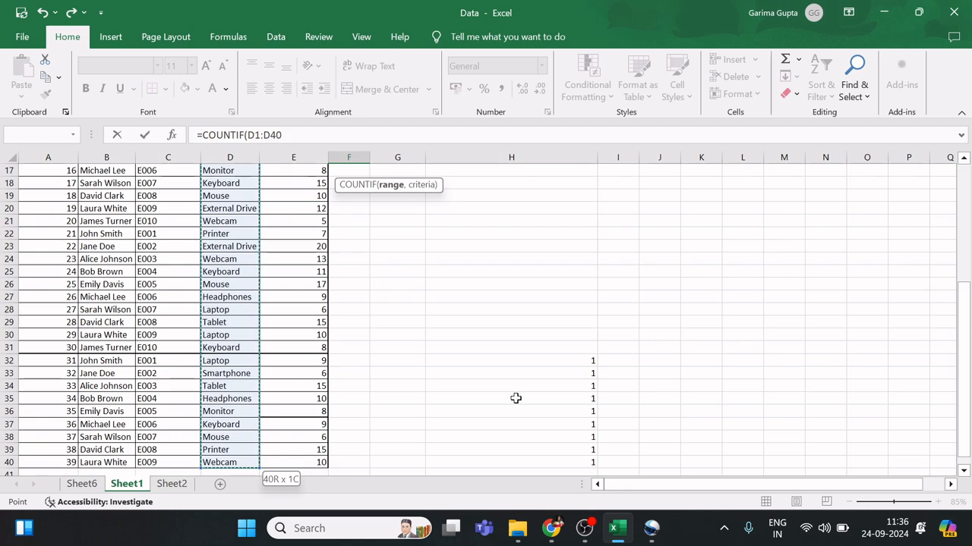
- Use D1 as the COUNTIF criteria and enter the formula in F1
text(,)
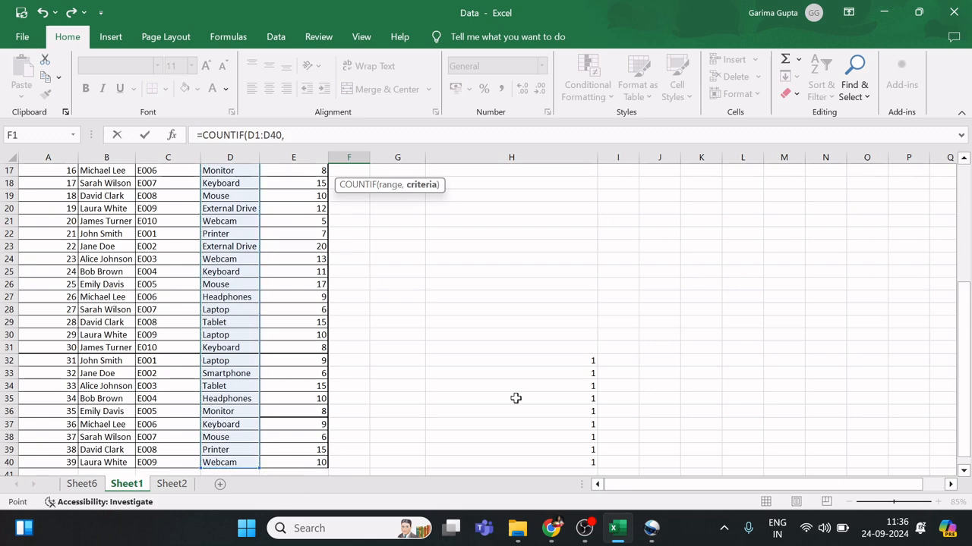
key(Left)
key(Left)
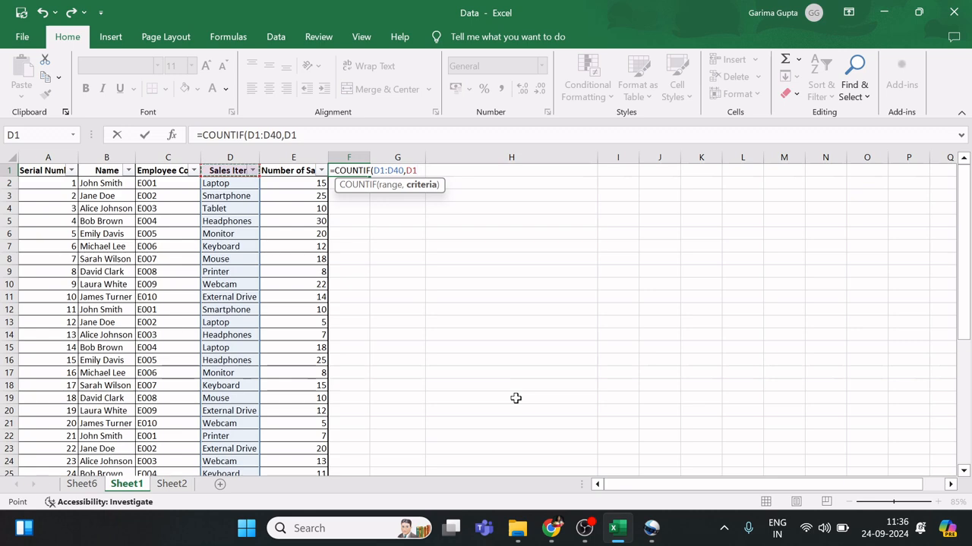
key(Return)
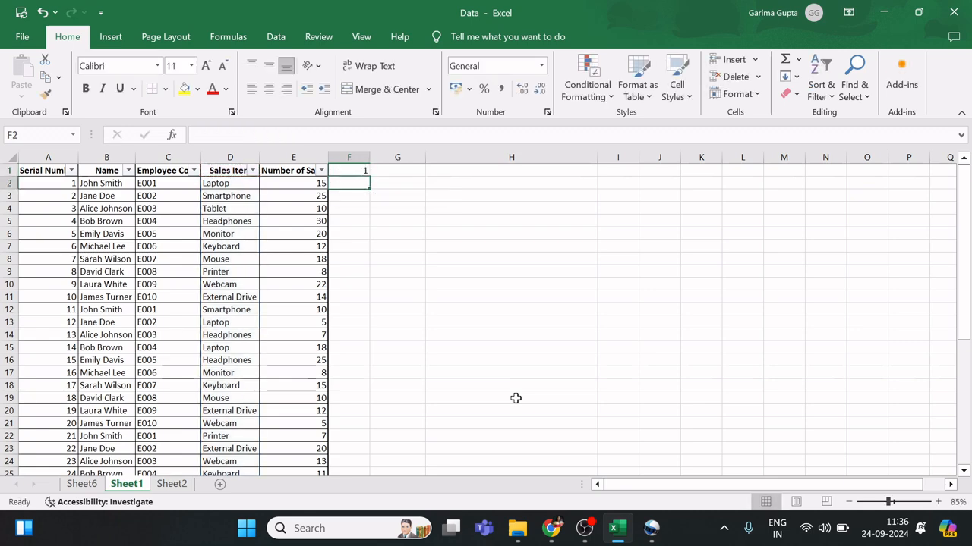
- Fill the COUNTIF formula from F1 down to the last data row, F40
key(Left)
key(Left)
key(ctrl+Down)
key(Right)
key(Right)
key(Right)
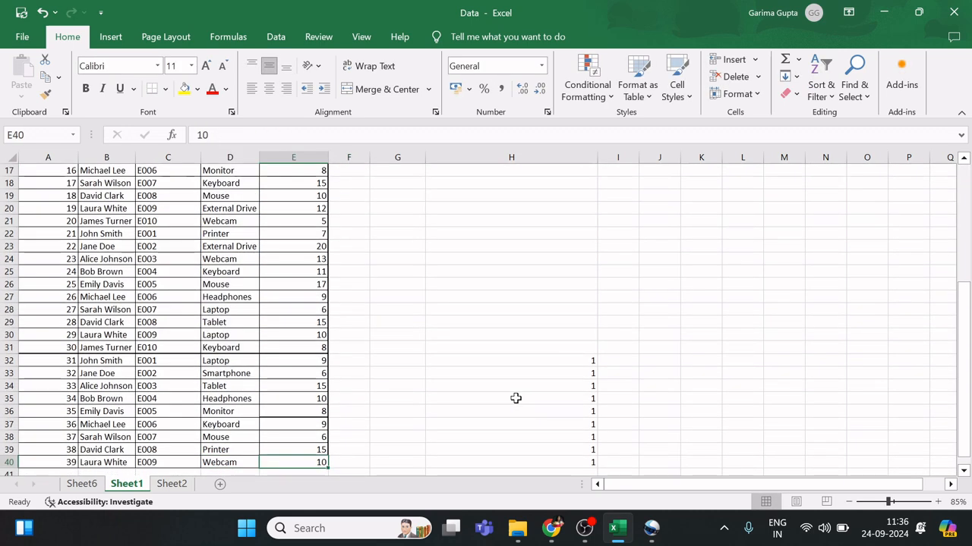
key(Left)
key(ctrl+shift+Up)
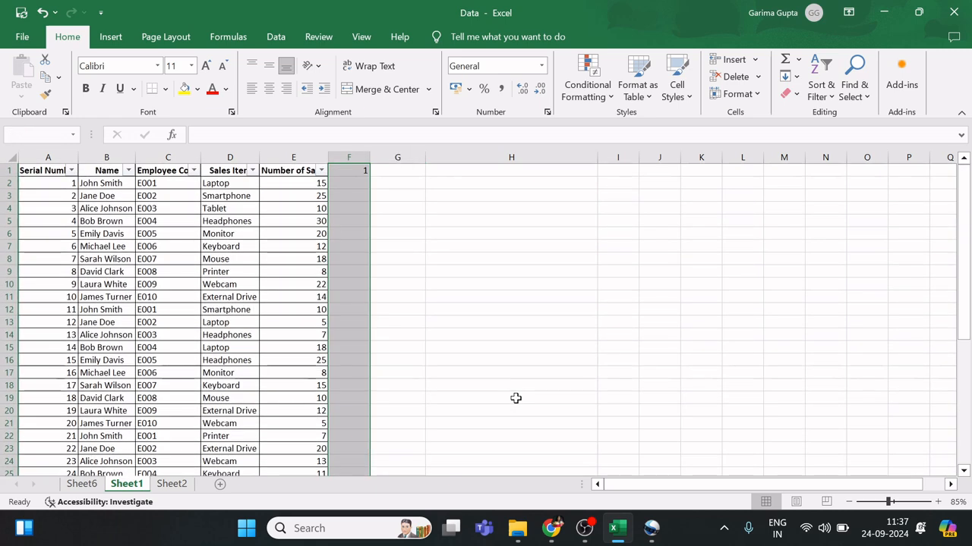
key(ctrl+d)
- Reapply the header filters so that they also cover column F
key(ctrl+Down)
key(ctrl+Up)
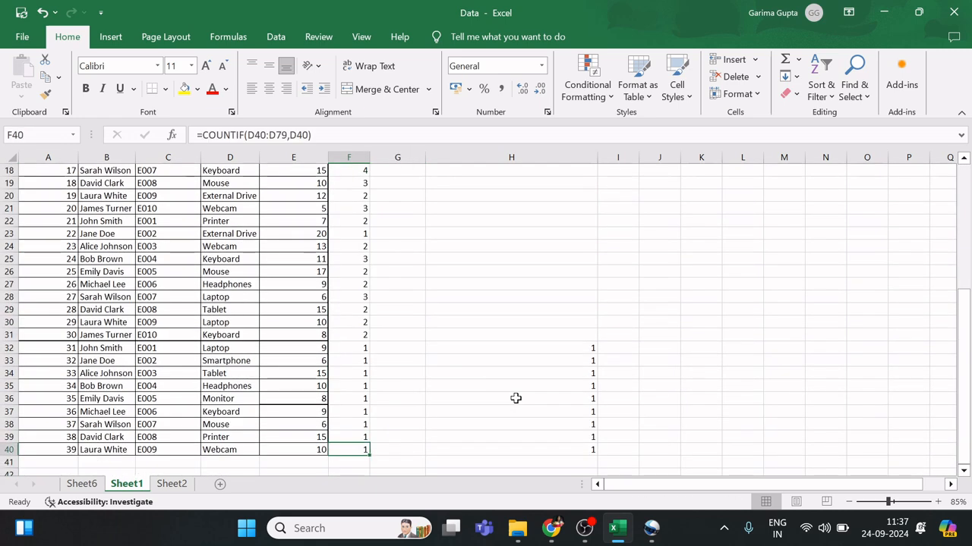
key(ctrl+Home)
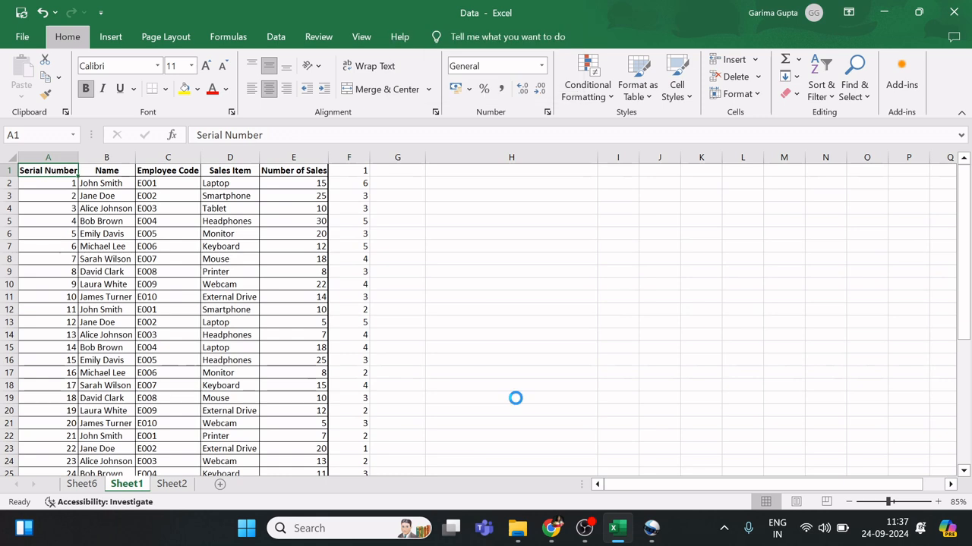
key(ctrl+shift+l)
- Replace the formula in F1 with the heading "Countif of sales item"
key(Right)
key(Right)
key(Right)
key(Right)
key(Right)
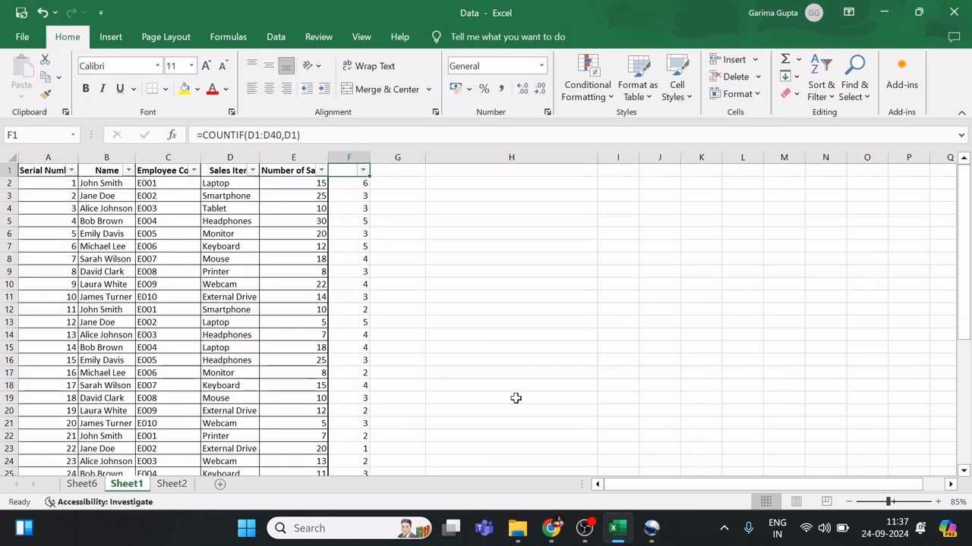
text(count)
key(BackSpace)
key(BackSpace)
key(BackSpace)
key(BackSpace)
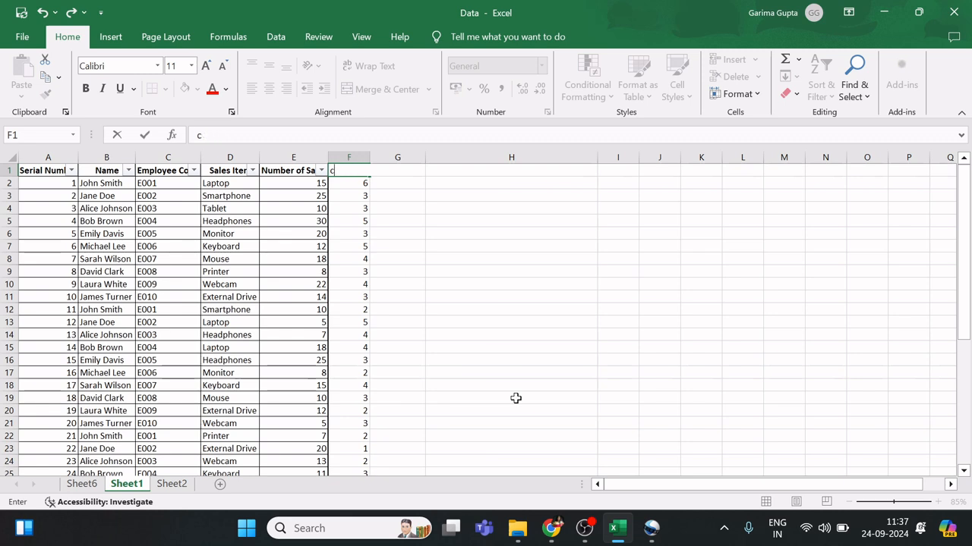
key(BackSpace)
text(Countif of sales)
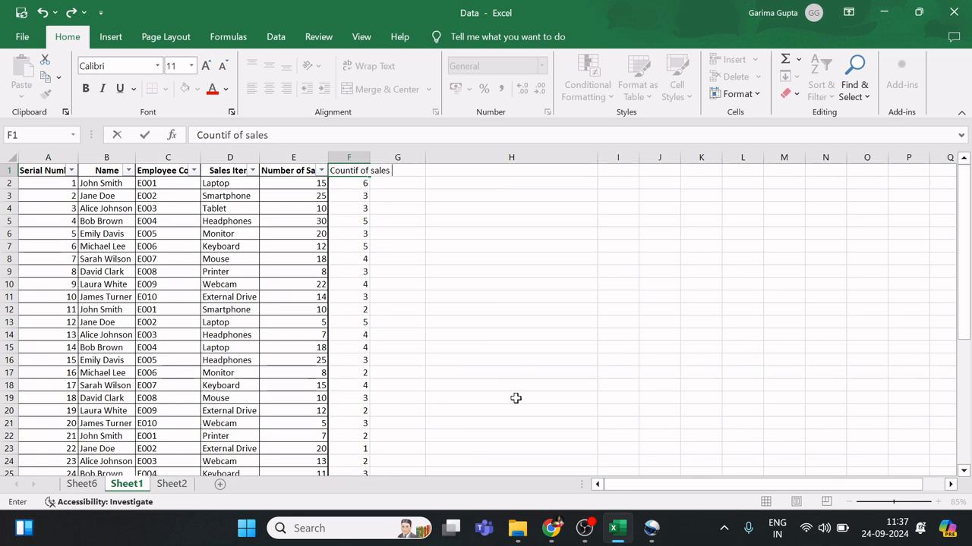
text( item)
key(Return)
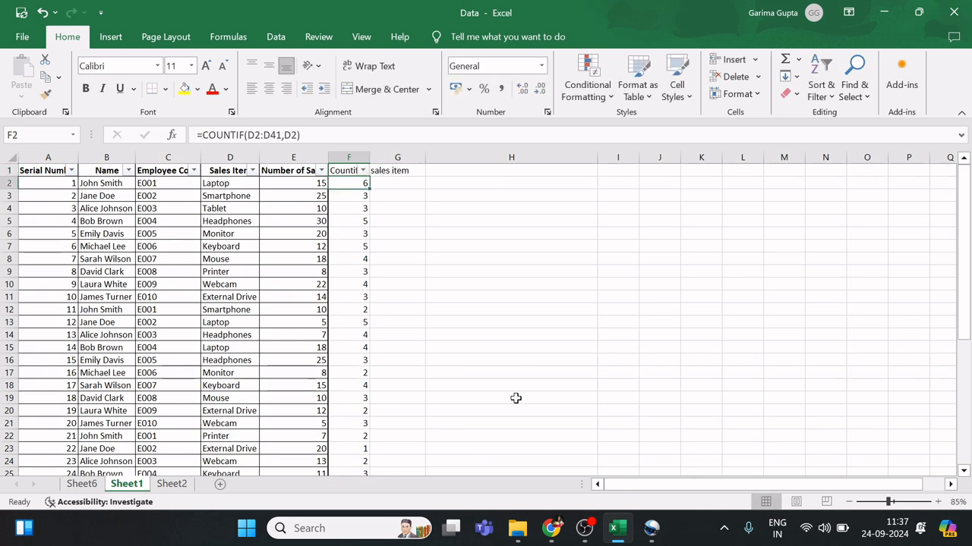
- Filter the Countif of sales item column to show only the value 6
key(Up)
key(alt+Down)
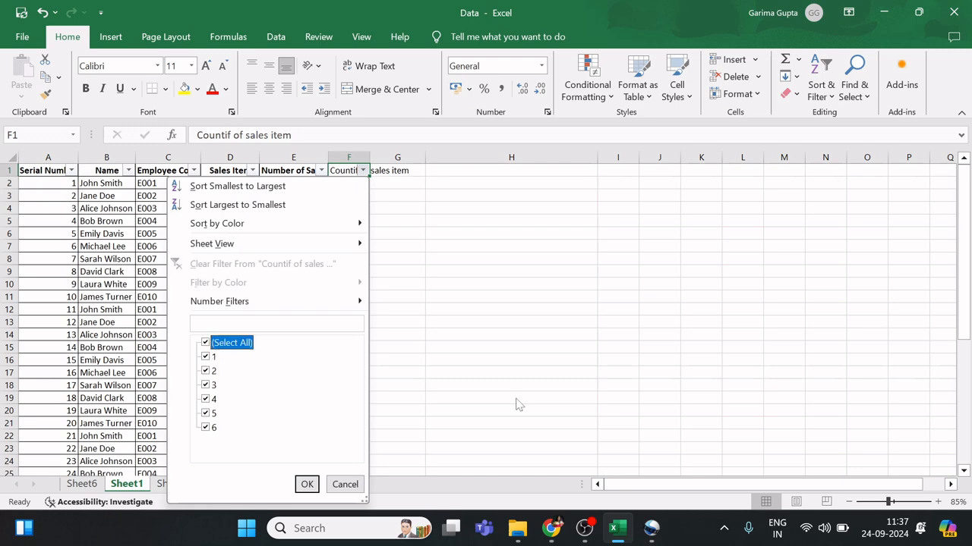
key(space)
key(End)
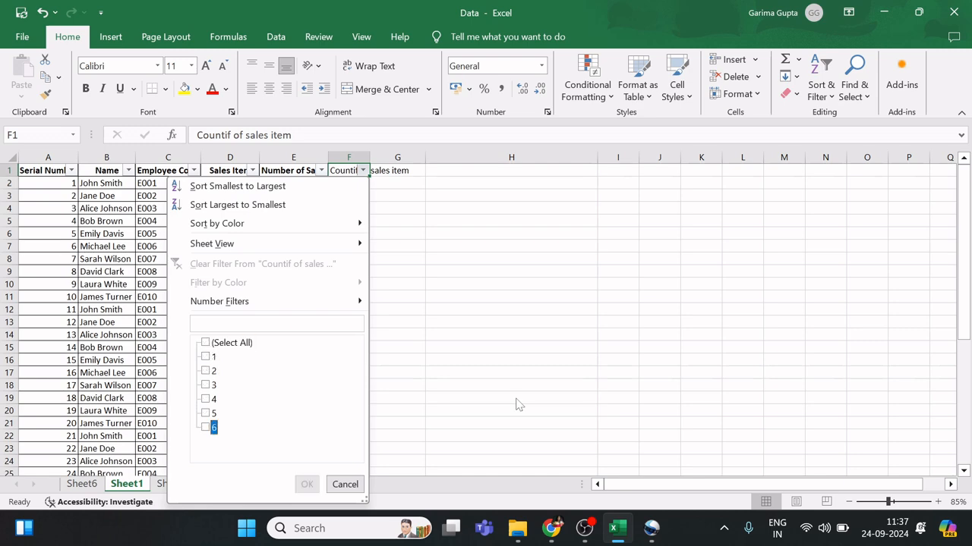
key(space)
key(Return)
- Clear the filter on column F to show all records again
key(Down)
key(Up)
key(alt+d)
key(f)
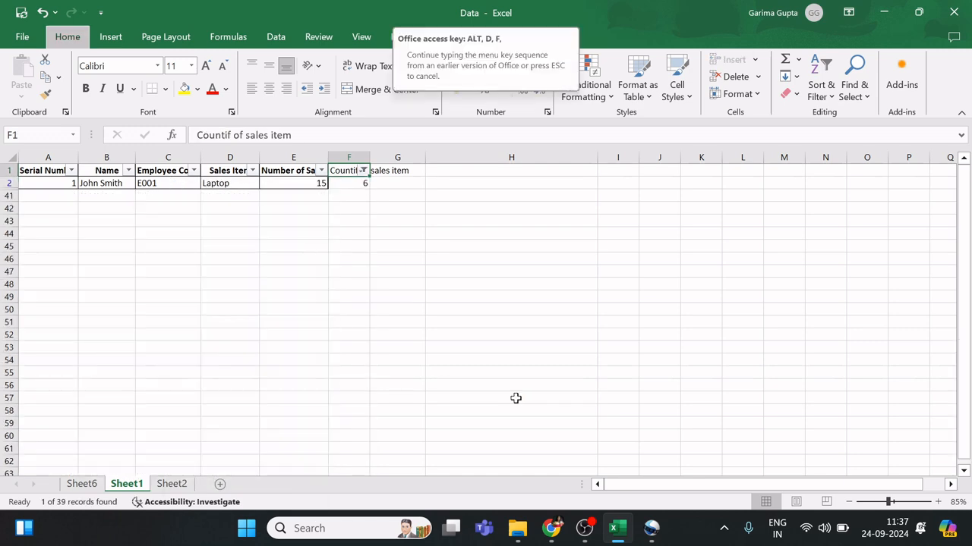
key(s)
- Filter the Sales Item column to show only Laptop
key(Left)
key(Left)
key(alt+Down)
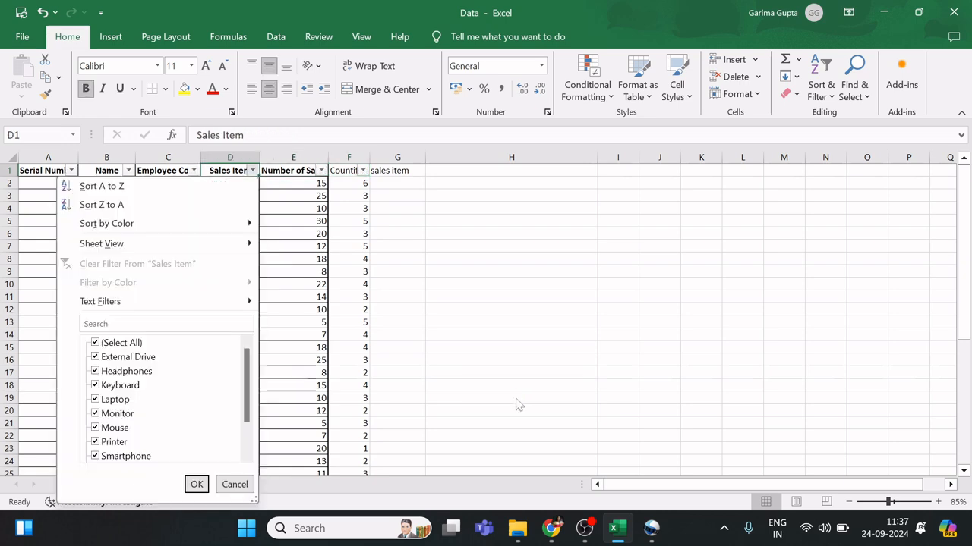
key(shift+Tab)
key(Up)
key(Up)
key(Up)
key(Up)
key(space)
key(Down)
key(Down)
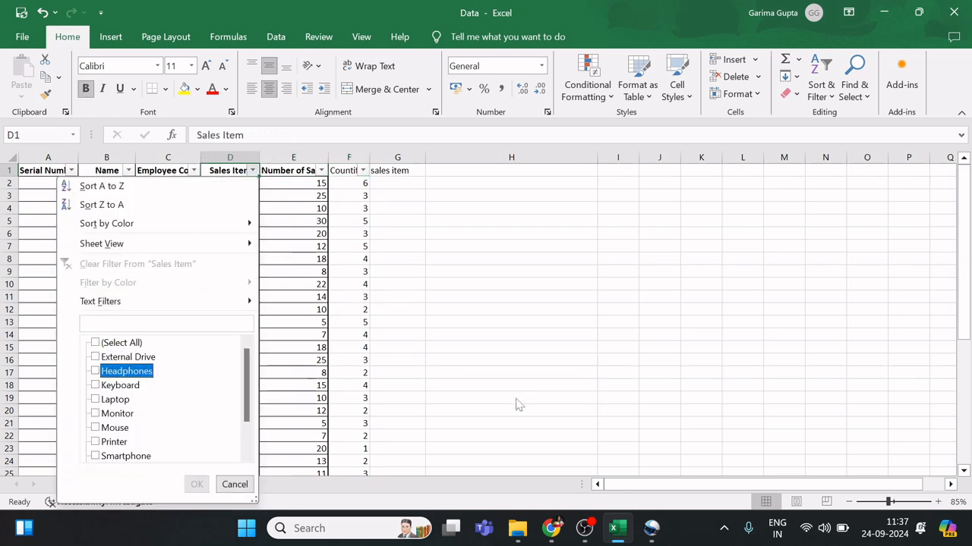
key(Down)
key(Down)
key(space)
key(Return)
- Check the filtered Laptop records by selecting their entries in the Sales Item and Name columns
key(Down)
key(Right)
key(Left)
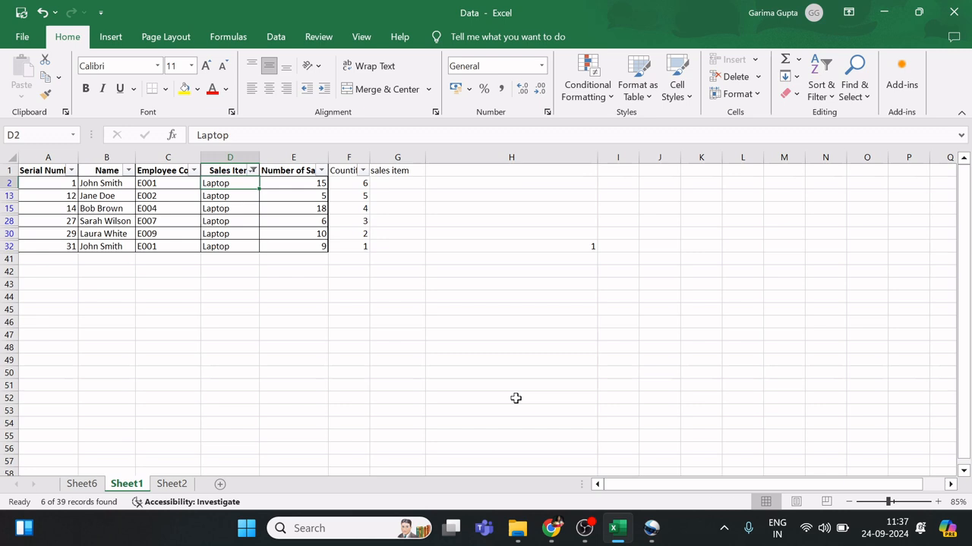
key(ctrl+shift+Down)
key(Left)
key(Left)
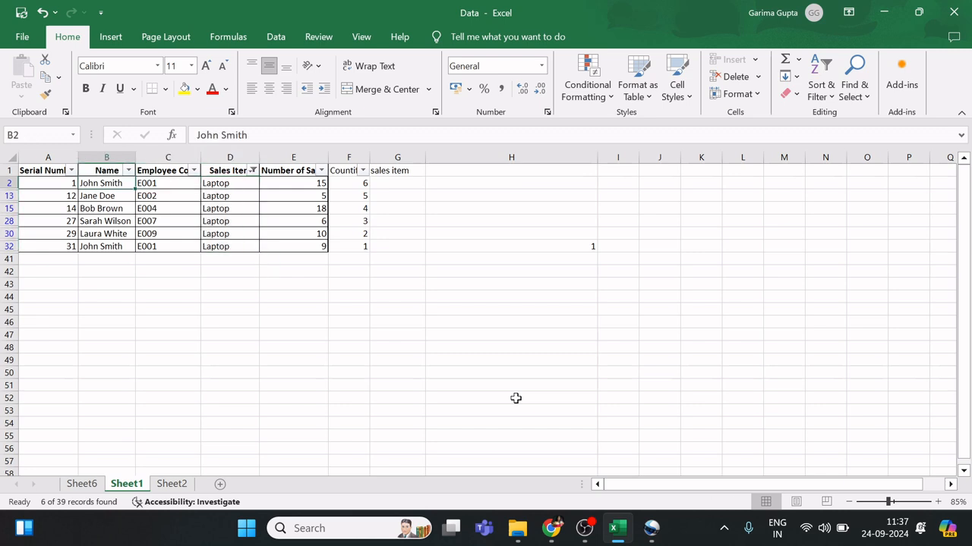
key(ctrl+shift+Down)
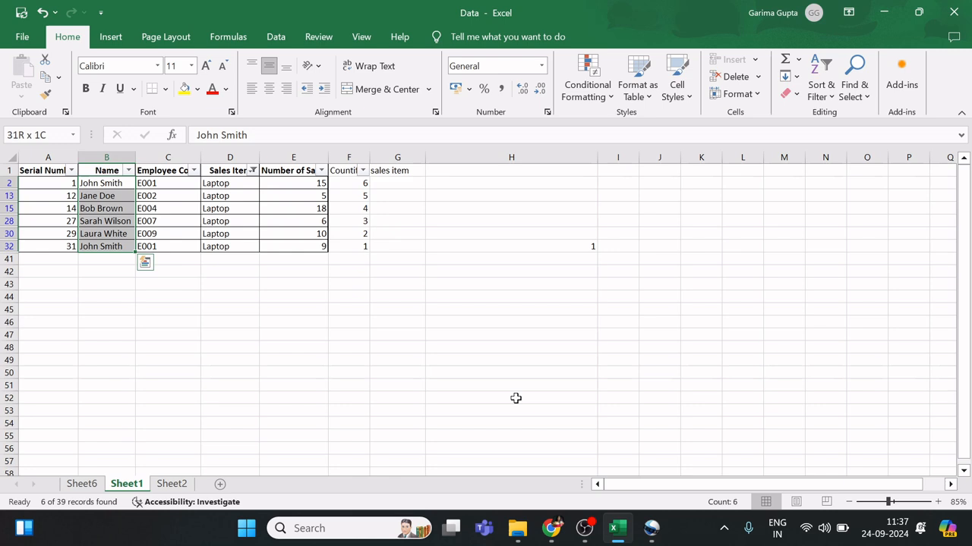
- Clear the Laptop filter and select cell G1 beside the Countif of sales item heading
key(Up)
key(alt+d)
key(f)
key(s)
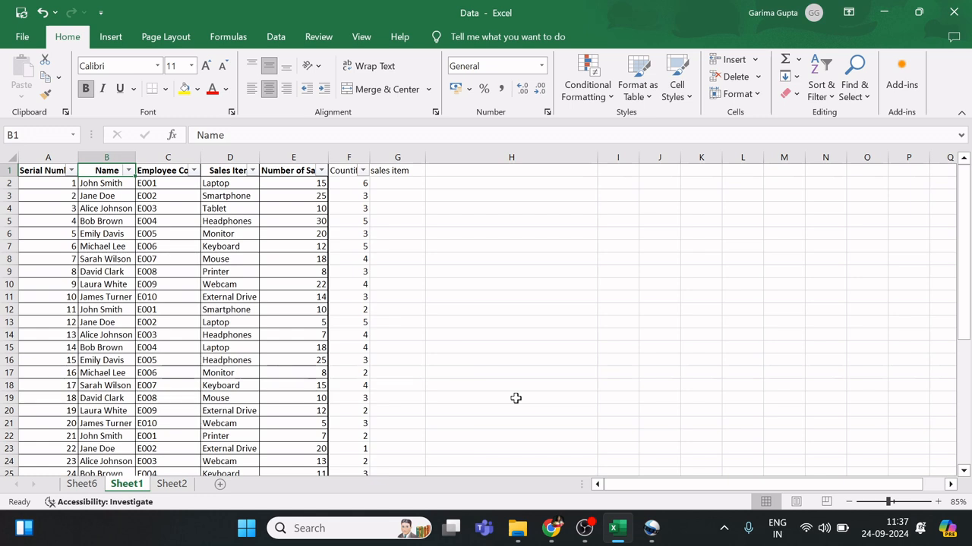
key(ctrl+Right)
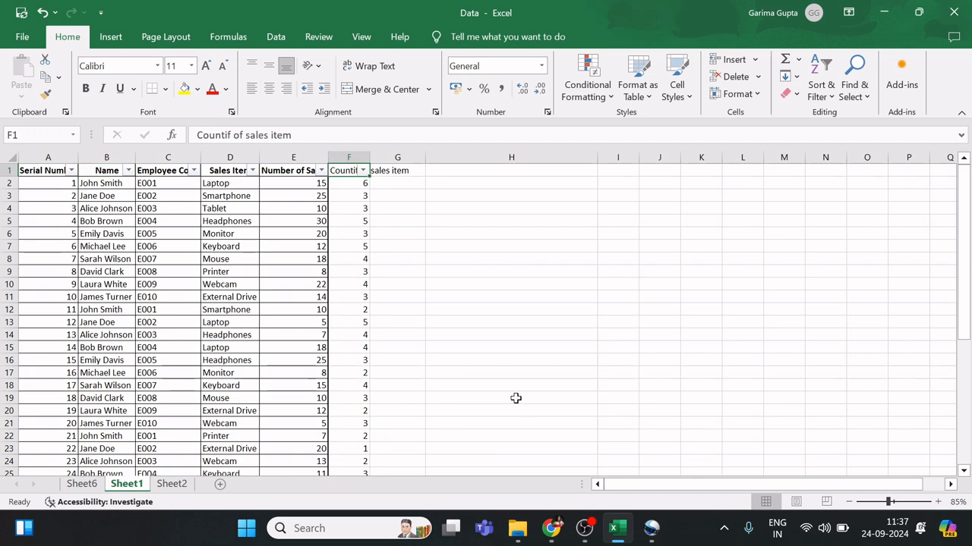
key(Right)
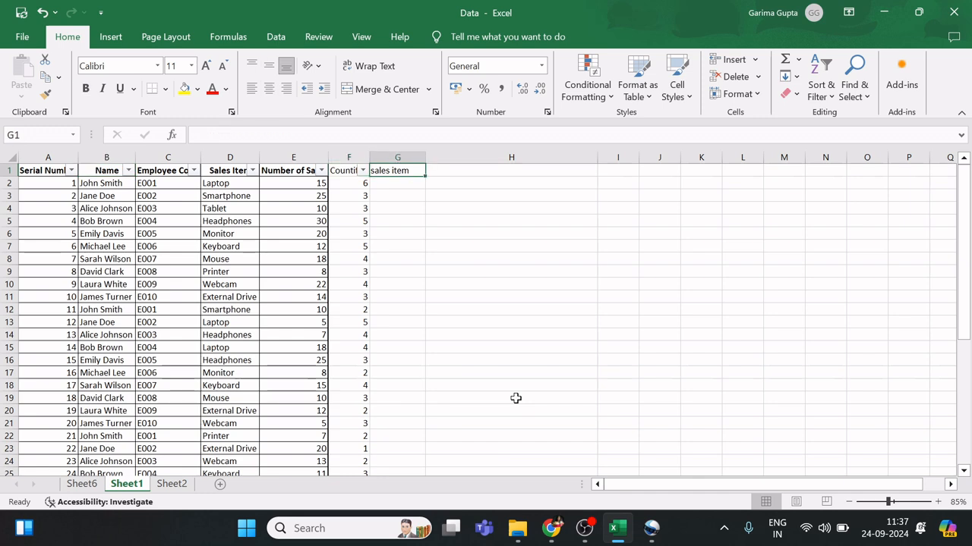
- Begin a COUNTIF formula in cell G1 with the Name column cells B1:B40 as its range
text(=co)
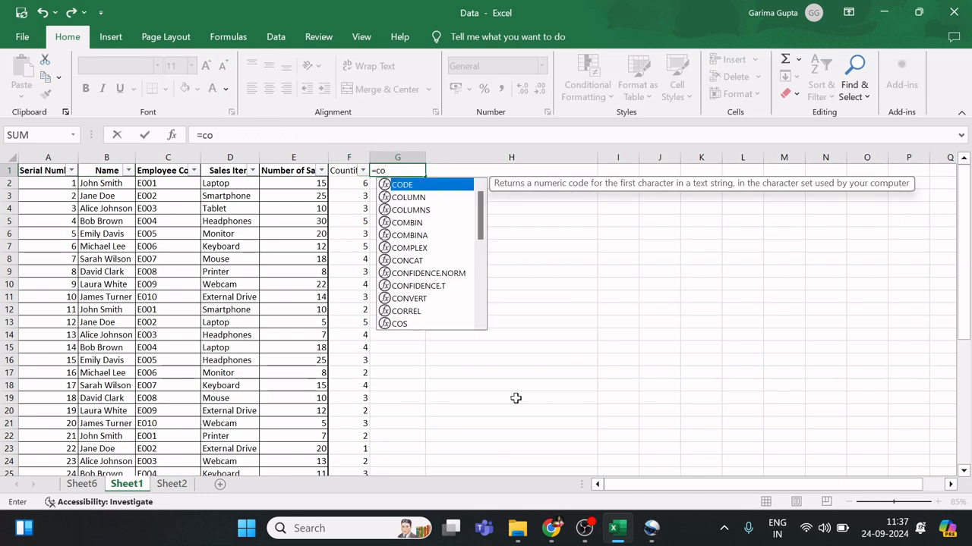
text(untif)
key(Tab)
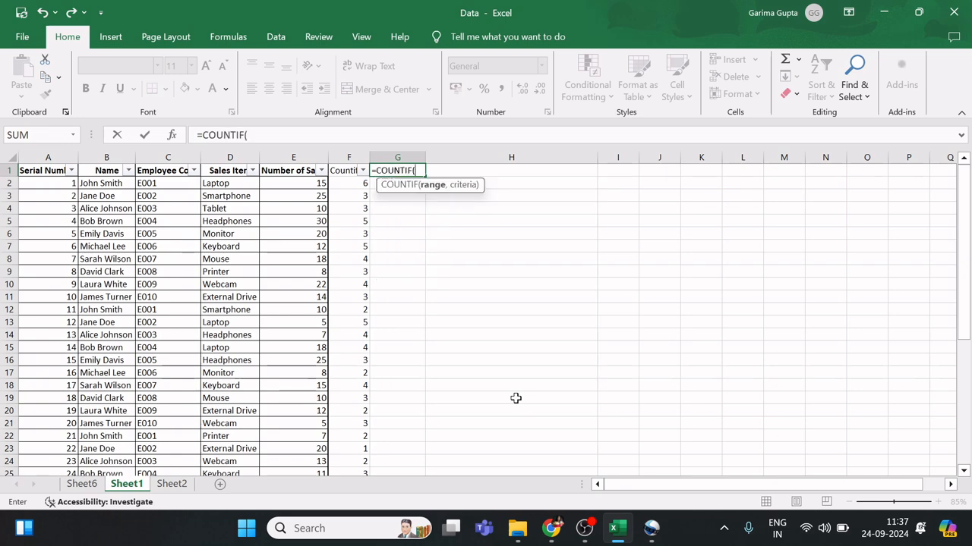
key(Left)
key(Left)
key(Left)
key(Left)
key(Left)
key(ctrl+shift+Down)
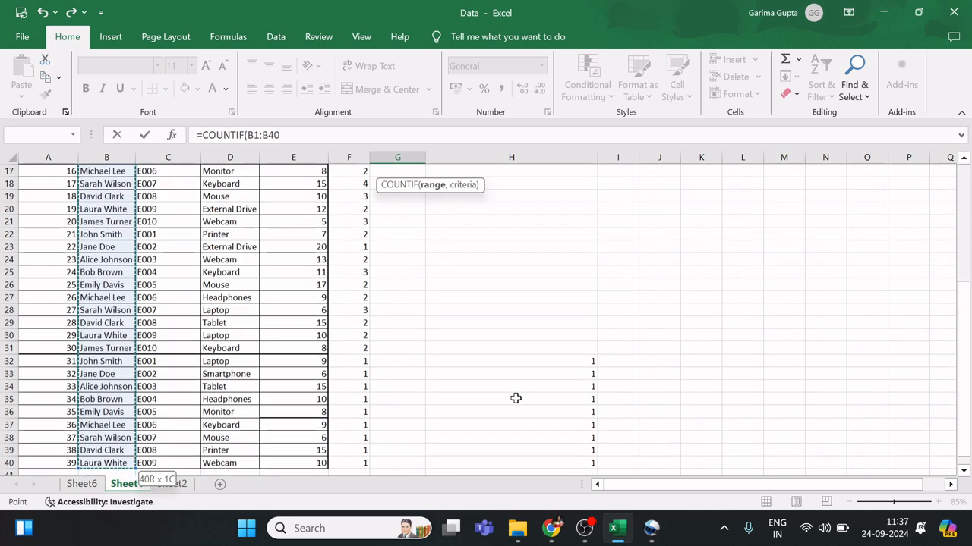
text(,)
- Use the Name header cell B1 as the COUNTIF criteria and enter the formula in G1
key(Left)
key(Left)
key(Left)
key(Left)
key(Left)
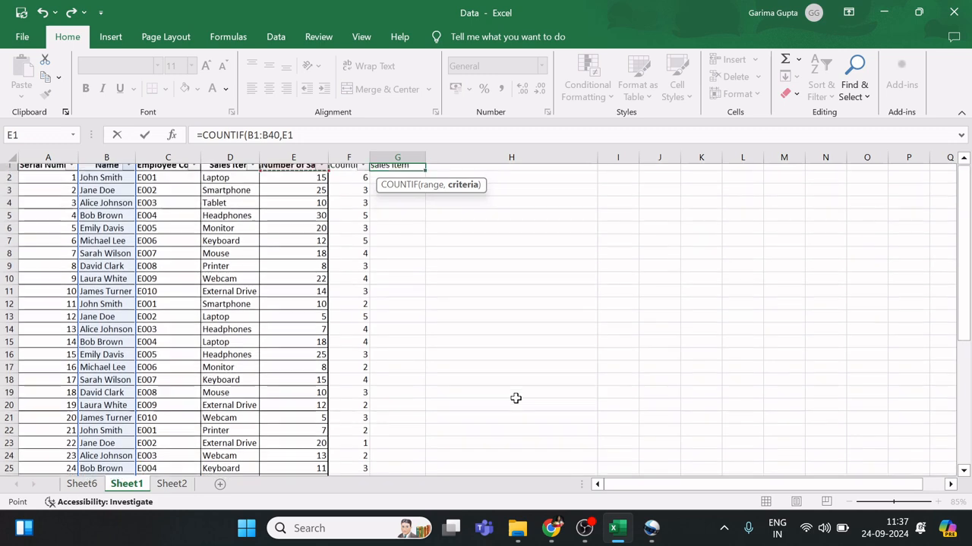
key(Page_Down)
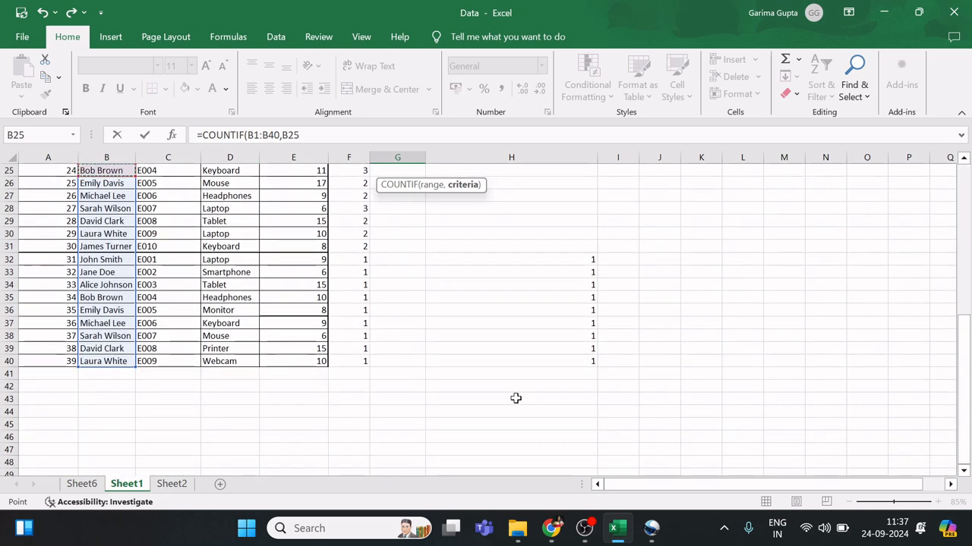
key(Page_Up)
key(Down)
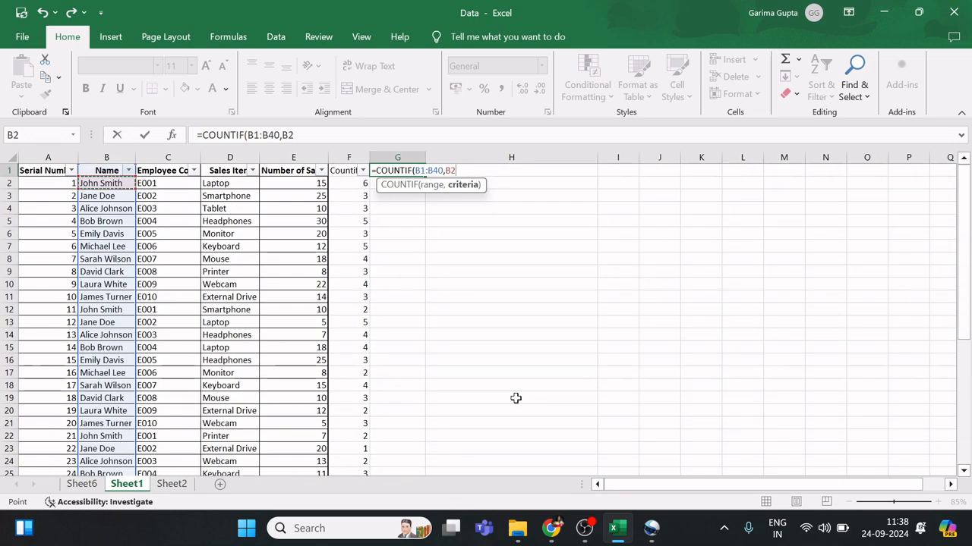
key(Up)
key(Return)
- Fill the COUNTIF formula from G1 down column G to the last data row, G40
key(Left)
key(ctrl+Down)
key(Right)
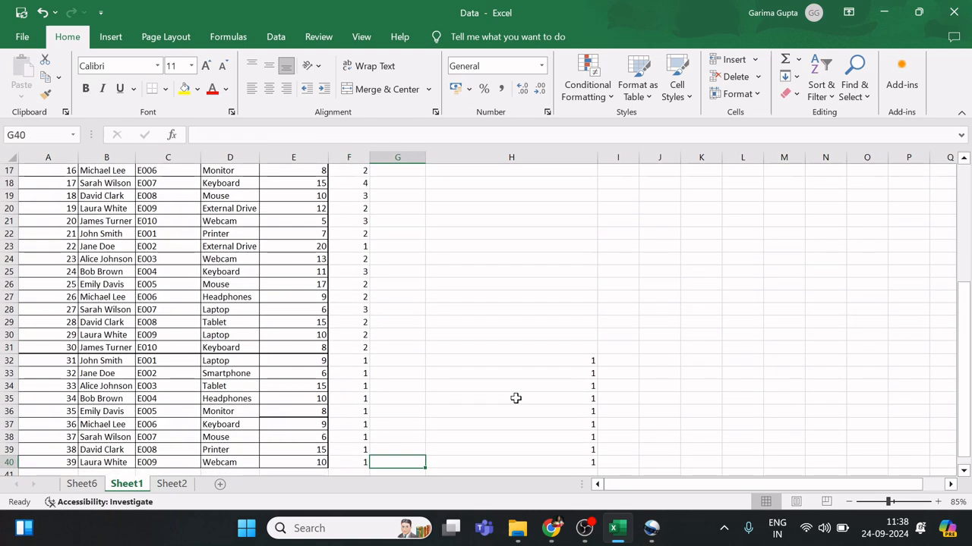
key(ctrl+shift+Up)
key(ctrl+d)
key(Down)
key(ctrl+Up)
key(ctrl+Up)
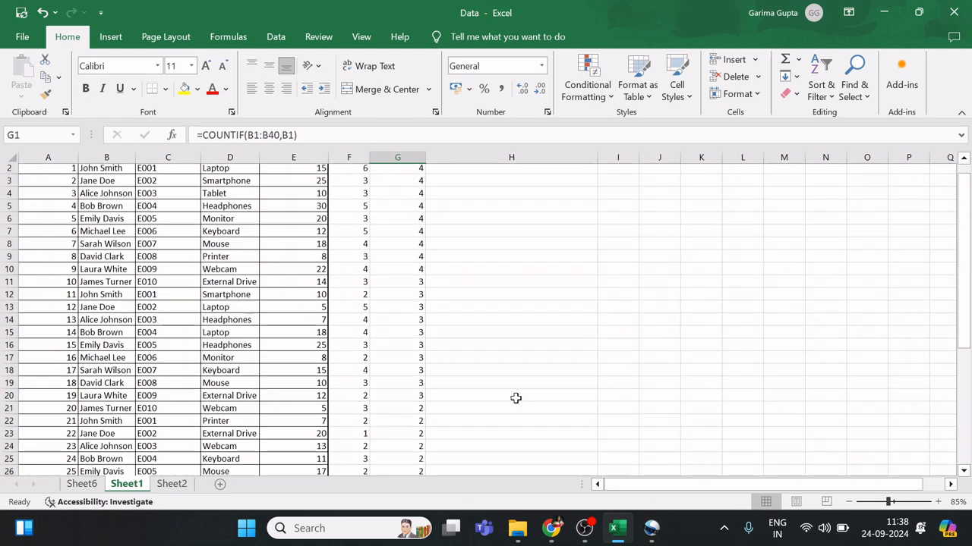
- Turn the header row's filter off and on again so it includes the new count column G
key(Left)
key(alt)
key(d)
key(f)
key(f)
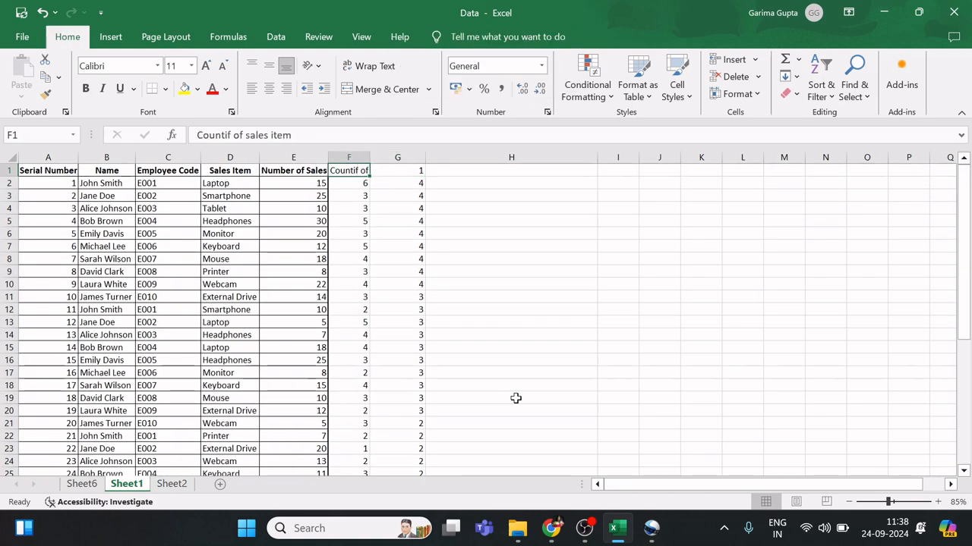
key(alt)
key(d)
key(f)
key(f)
- Filter the Name column to show only the first person listed
key(ctrl+Left)
key(Down)
key(Right)
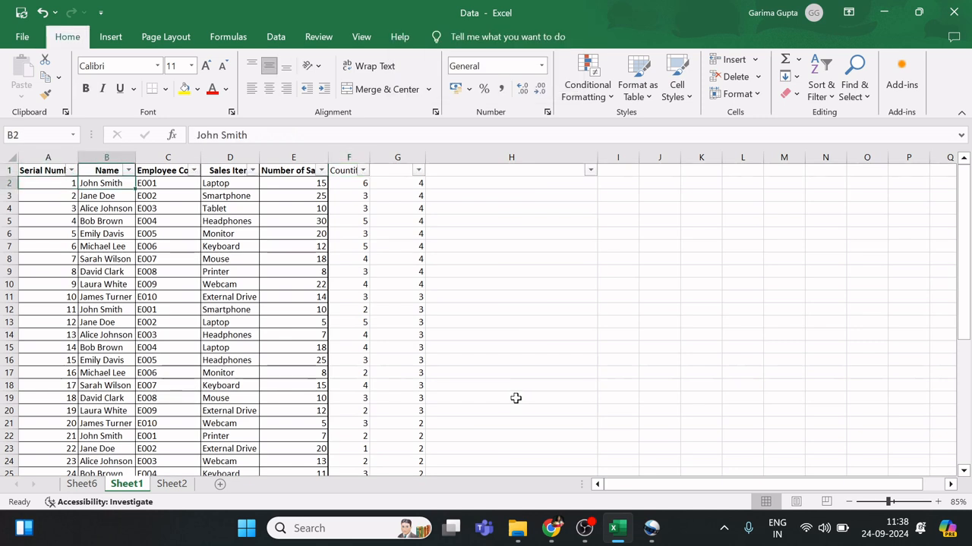
key(Up)
key(alt+Down)
key(Tab)
key(space)
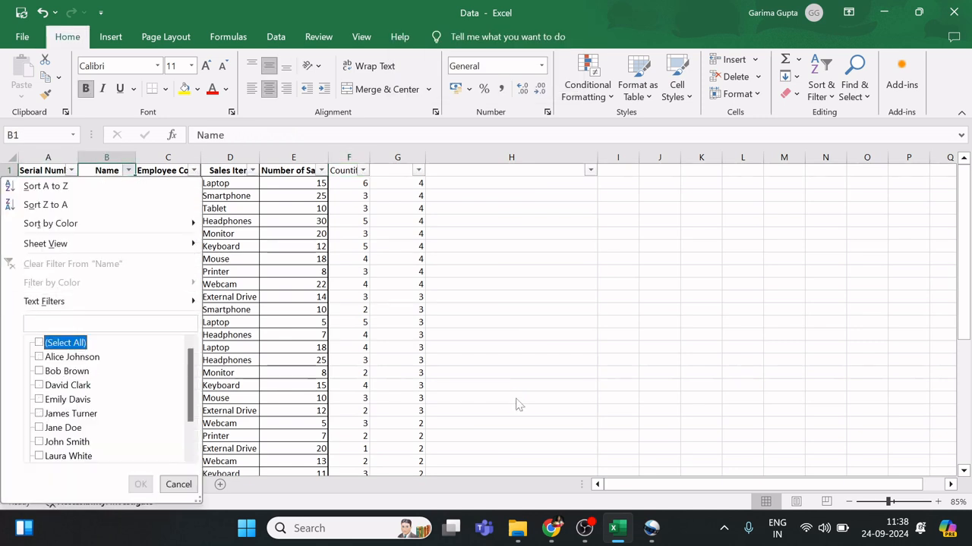
key(Down)
key(space)
key(Down)
key(Down)
key(Down)
key(Down)
key(Down)
key(Down)
key(Down)
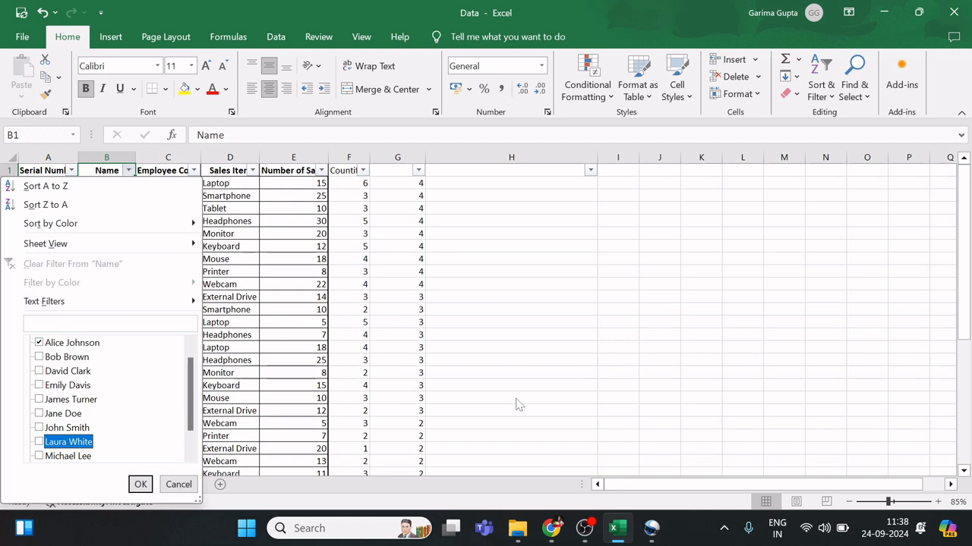
key(Up)
key(Up)
key(Up)
key(Up)
key(Up)
key(Up)
key(Up)
key(Return)
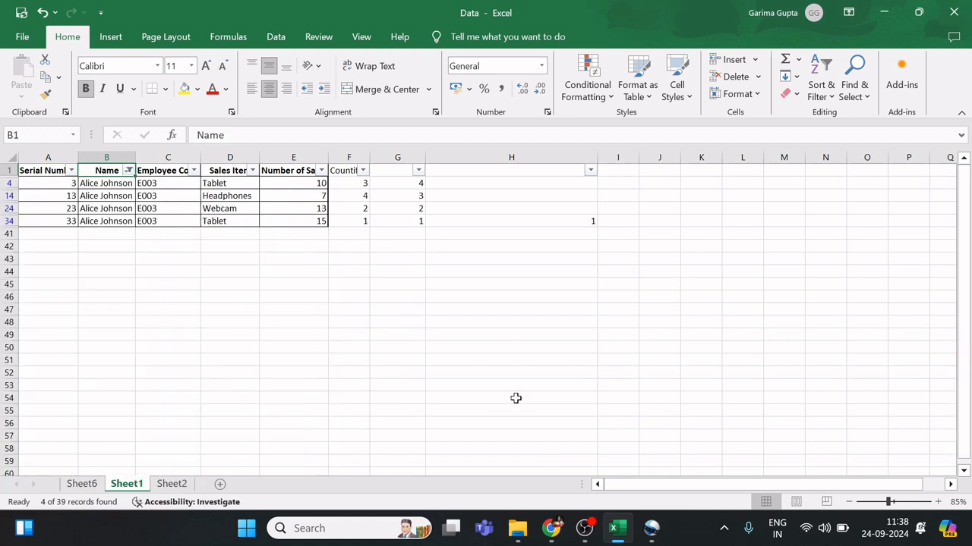
- Check the filtered person's records by selecting the visible entries in the Name column and the counts in column G
key(Down)
key(ctrl+shift+Down)
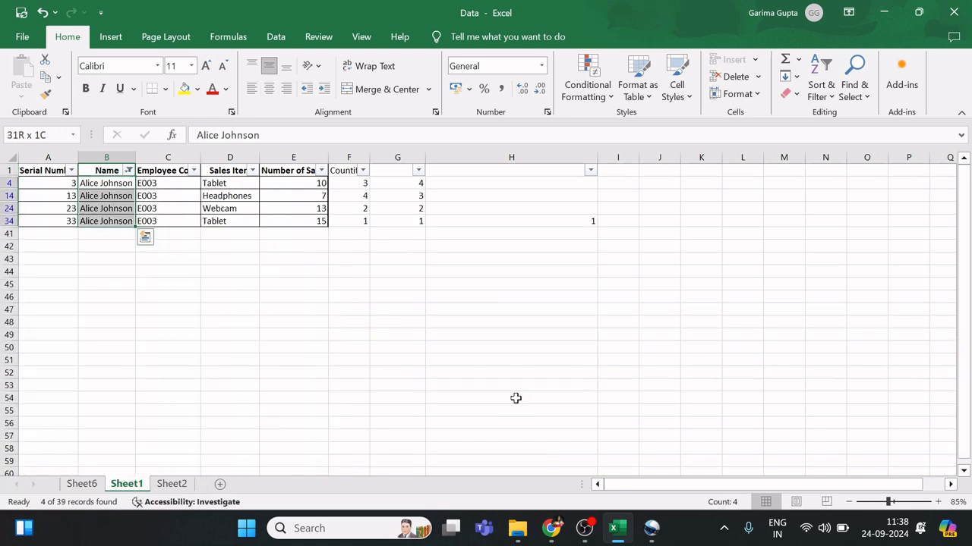
key(Right)
key(Right)
key(Right)
key(Right)
key(Right)
key(ctrl+shift+Down)
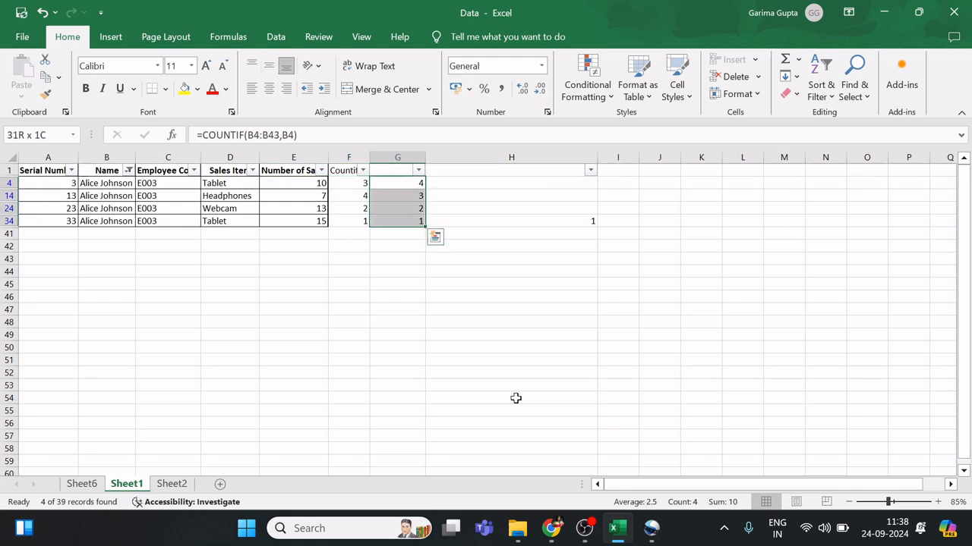
- Compare the filtered entries in the Name column with those in the Sales Item column by selecting each
key(Left)
key(Left)
key(Left)
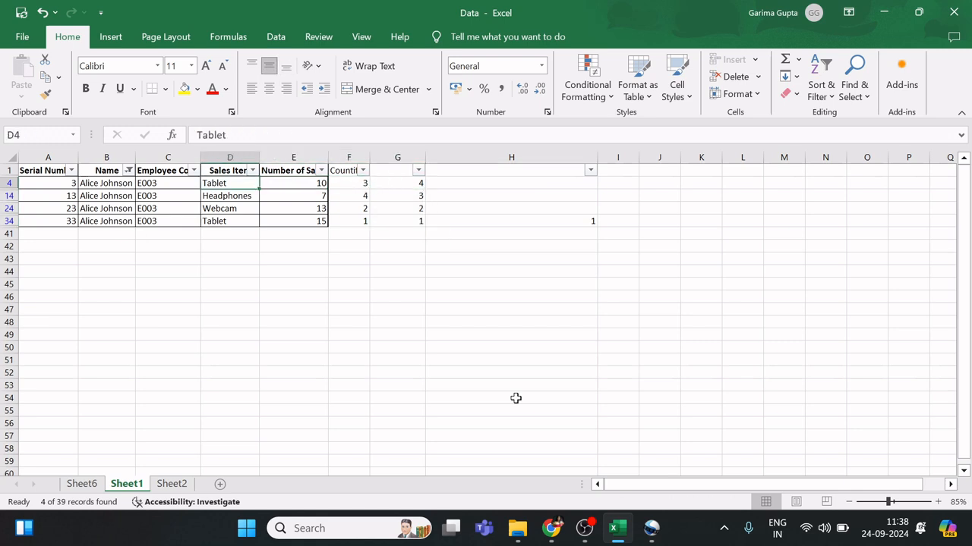
key(Left)
key(Left)
key(ctrl+shift+Down)
key(Right)
key(Right)
key(ctrl+shift+Down)
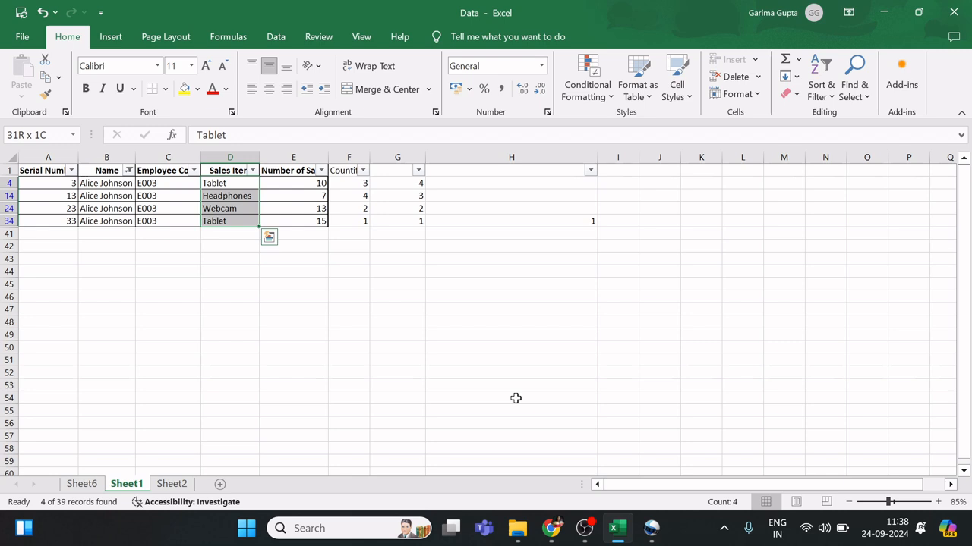
- Clear the Name filter by removing and reapplying the filter on the header row
key(Up)
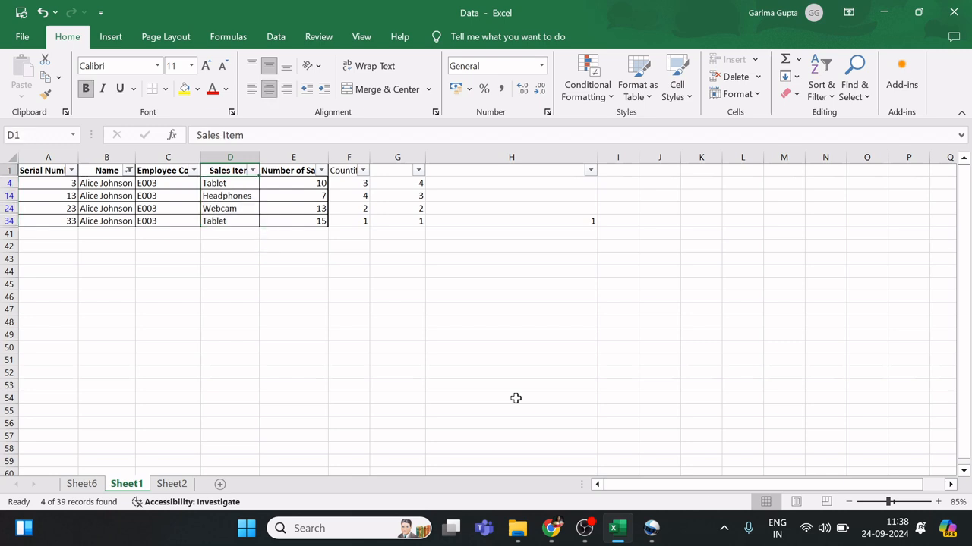
key(alt+d)
key(f)
key(f)
key(f)
key(f)
- Filter the Sales Item column again to show only the Laptop records
key(alt+Down)
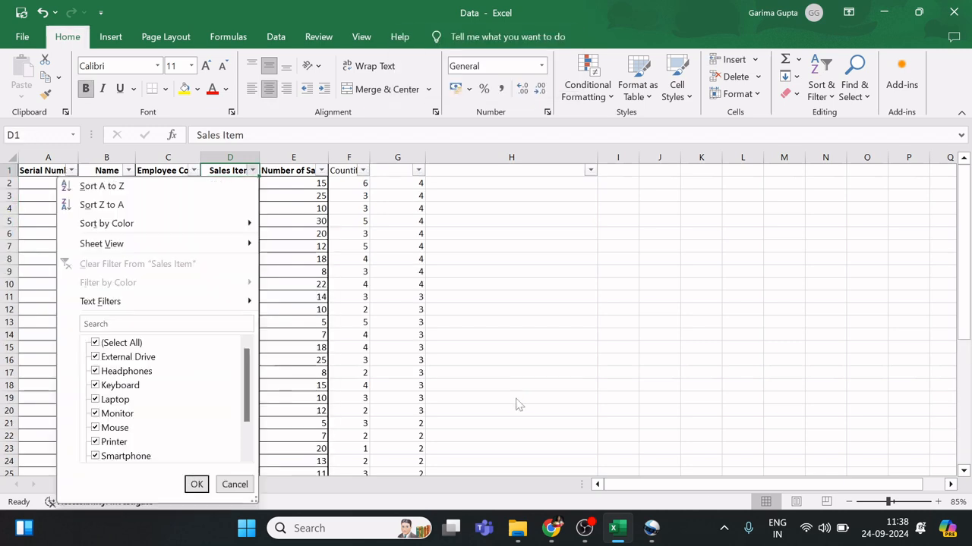
key(Down)
key(Down)
key(Down)
key(Down)
key(Down)
key(Down)
key(Down)
key(Down)
key(Down)
key(Down)
key(Up)
key(Up)
key(Up)
key(space)
key(Down)
key(Down)
key(Down)
key(Down)
key(space)
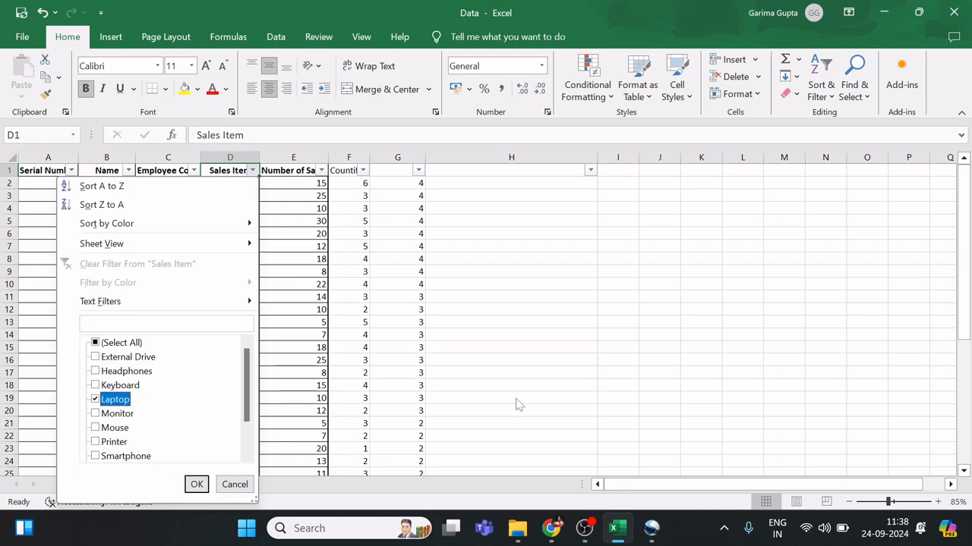
key(Return)
- Select the filtered Laptop entries to check them, and reset the filter to show all records
key(Down)
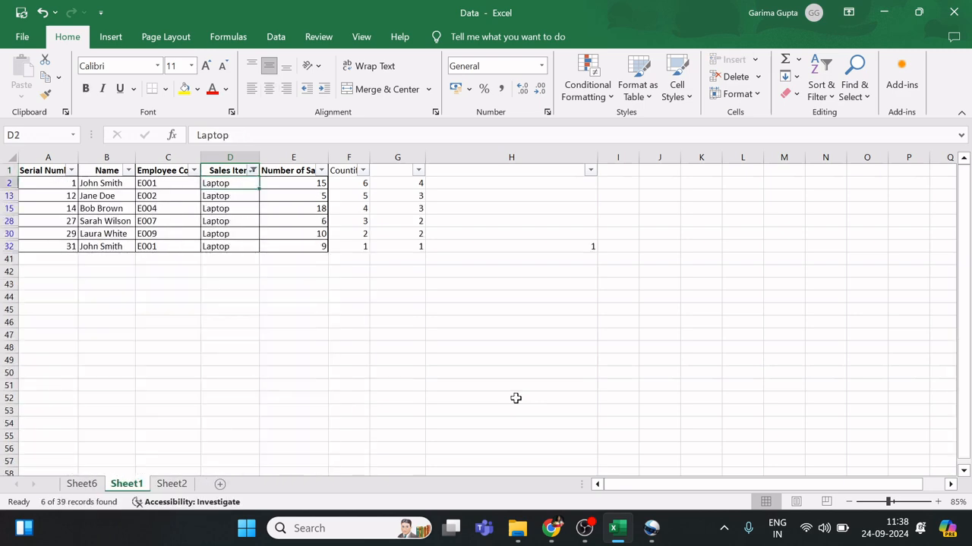
key(ctrl+shift+Down)
key(Up)
key(alt+d)
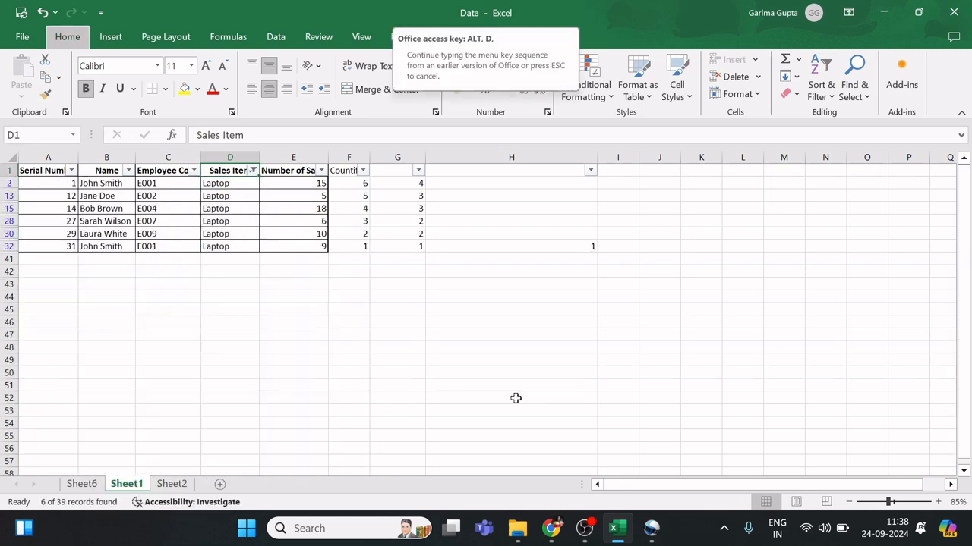
key(f)
key(f)
key(alt+d)
key(f)
key(f)
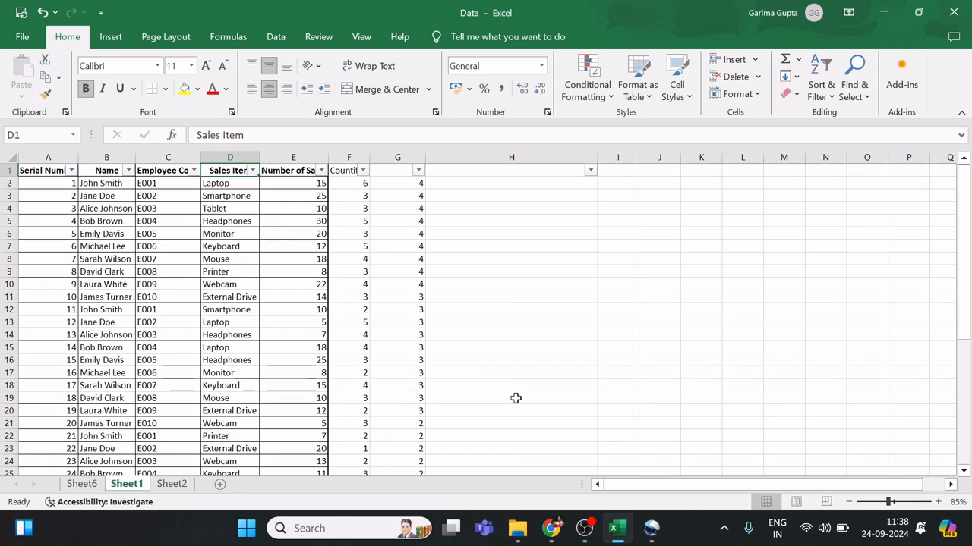
- Begin a COUNTIFS formula in cell H1 with the Sales Item cells D1:D40 as the first criteria range
key(Right)
key(Right)
key(Right)
key(Right)
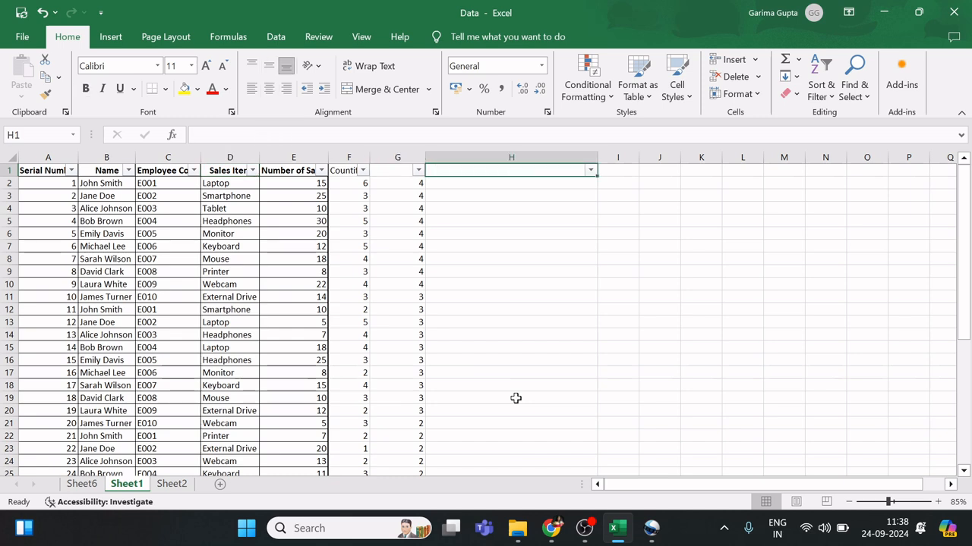
text(=cou)
text(n)
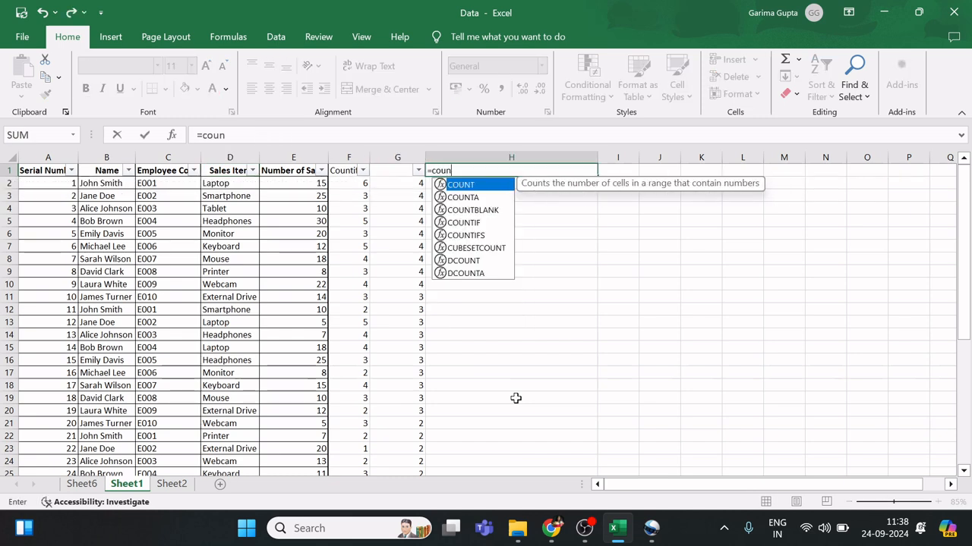
text(tif)
key(Down)
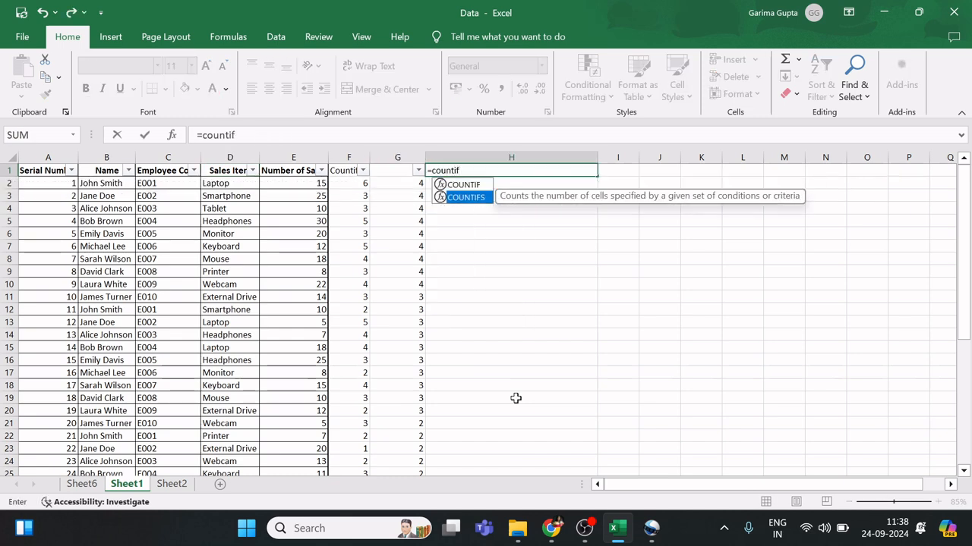
key(Tab)
key(Left)
key(Left)
key(Left)
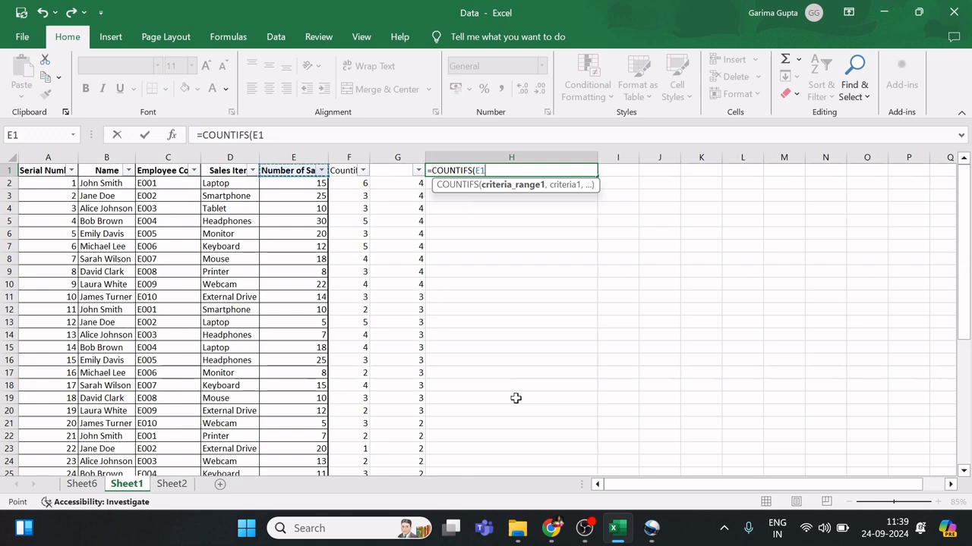
key(Left)
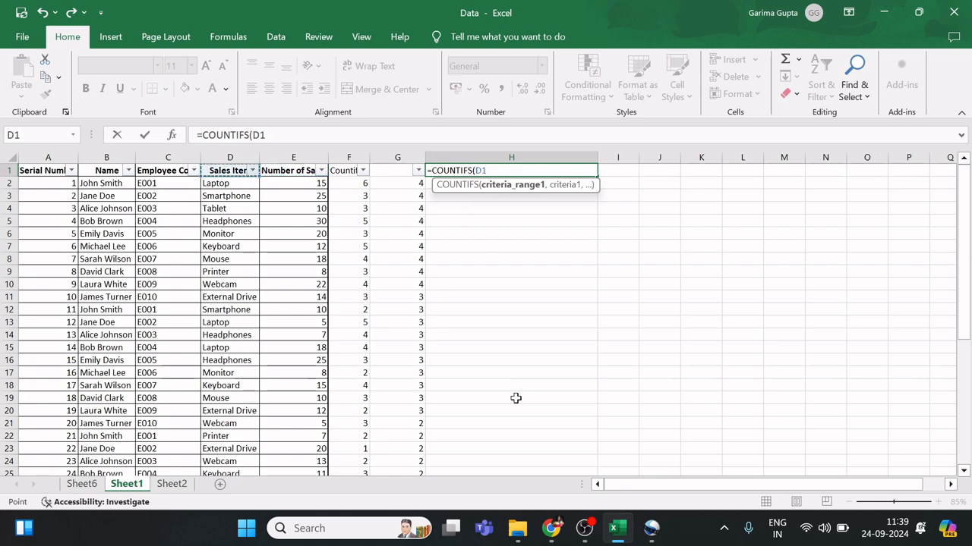
key(ctrl+shift+Down)
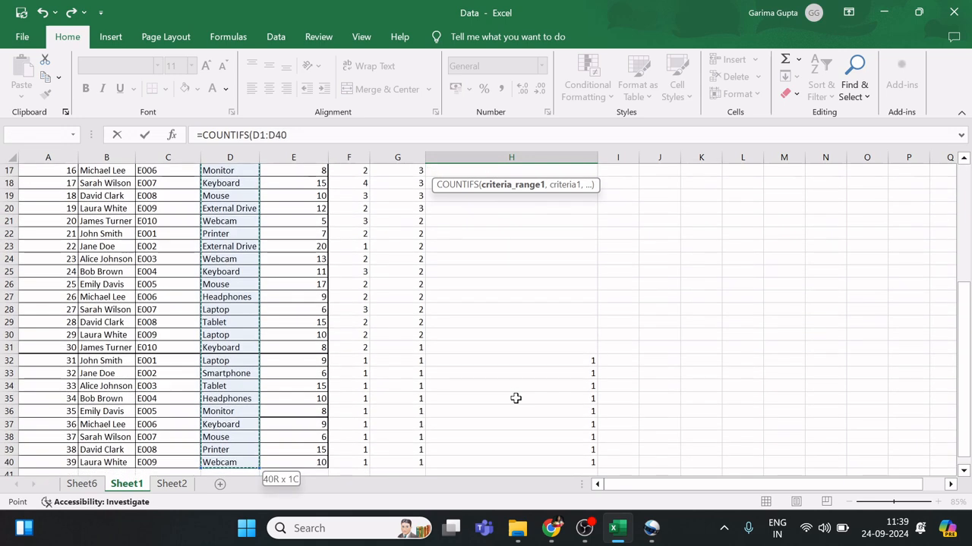
text(,)
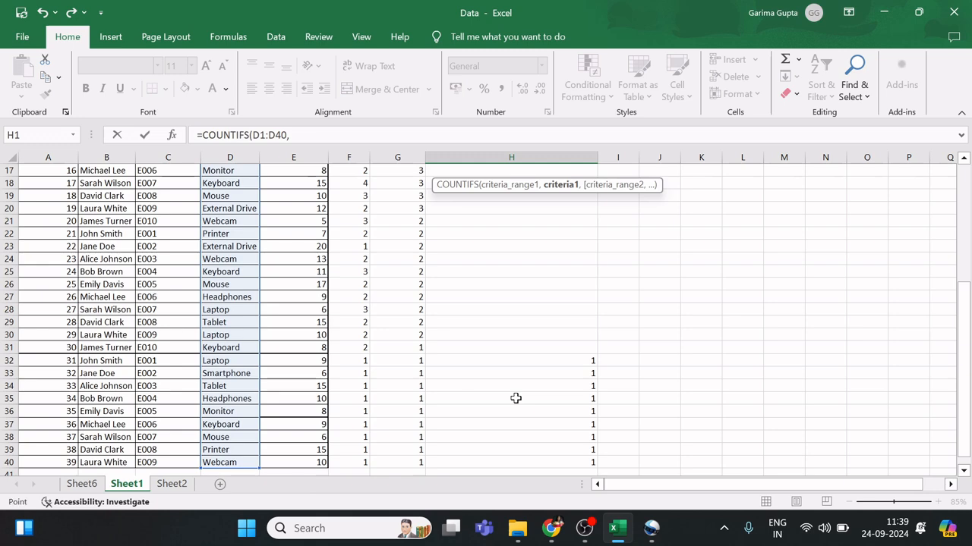
- Use the Sales Item header cell D1 as the first criterion of the COUNTIFS formula
key(Left)
key(Left)
key(Left)
key(Left)
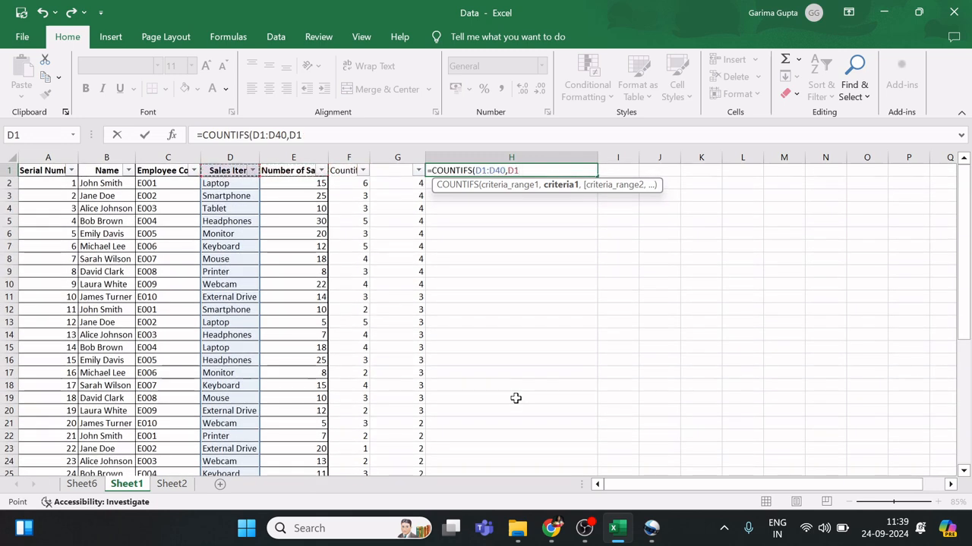
text(,)
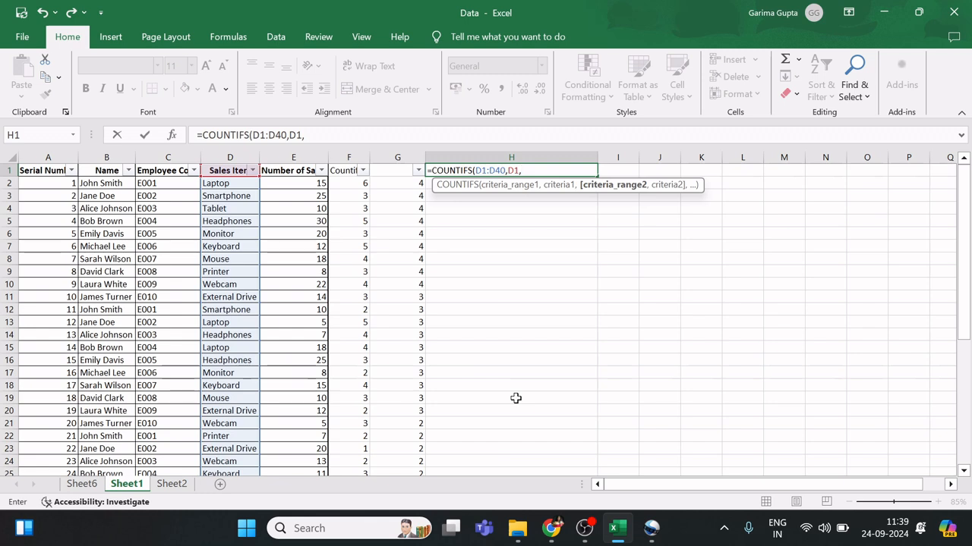
- Add the Name column cells B1:B40 as the second criteria range of the COUNTIFS formula
key(Left)
key(Left)
key(Left)
key(Left)
key(Left)
key(Left)
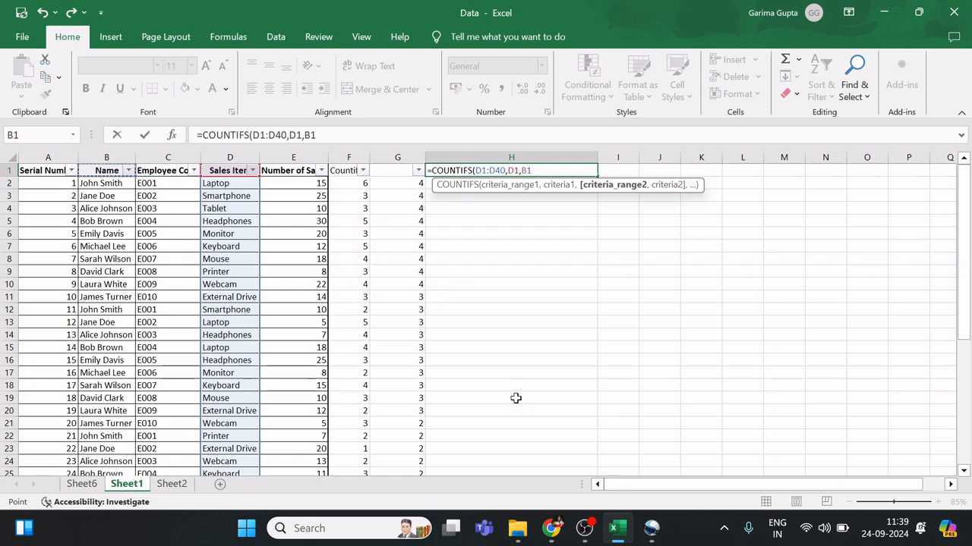
key(ctrl+shift+Down)
text(,)
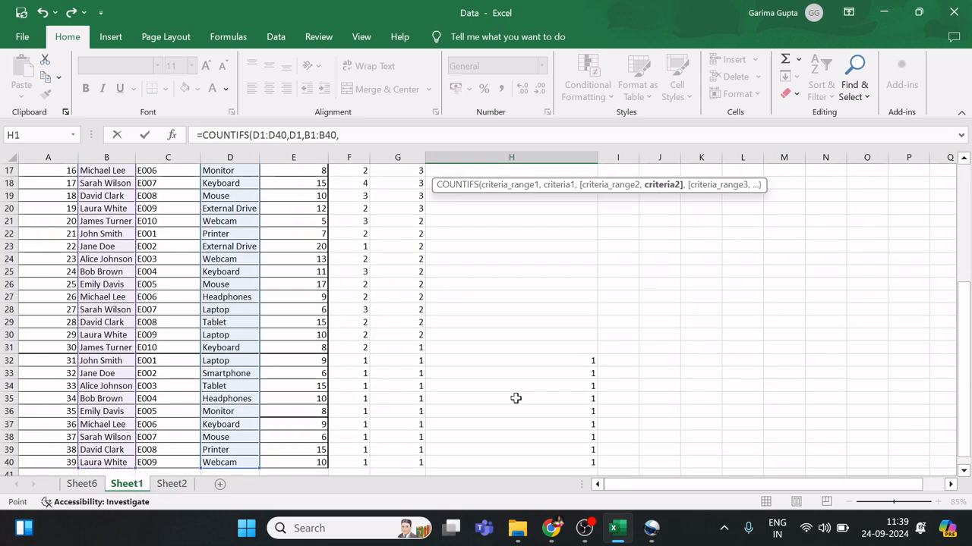
- Use the Name header cell B1 as the second criterion and complete the COUNTIFS formula in cell H1
key(Left)
key(Left)
key(Left)
key(Left)
key(Left)
key(Left)
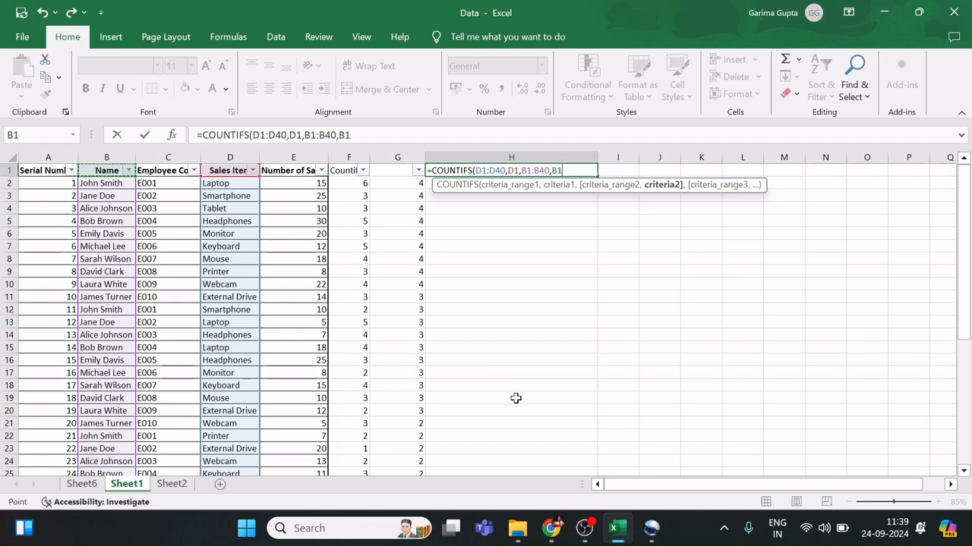
key(Return)
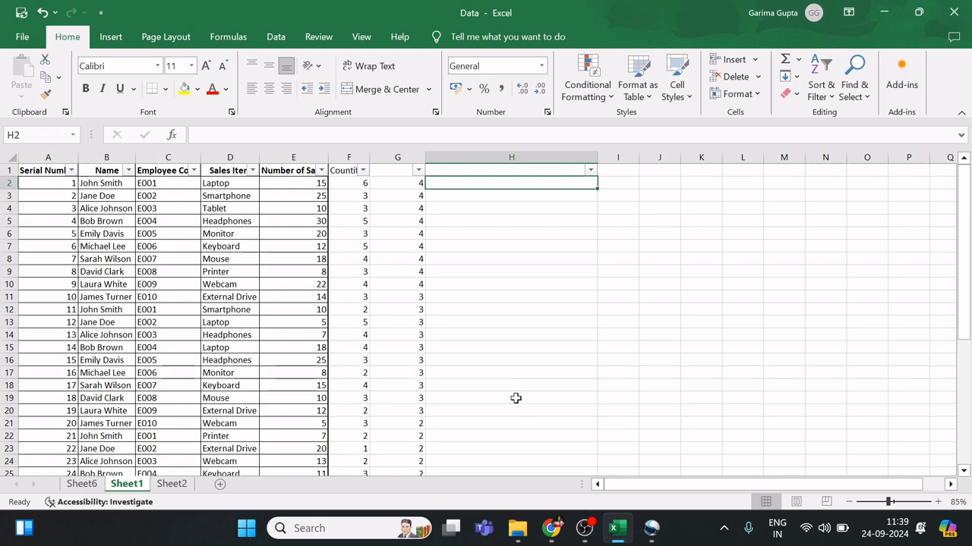
- Fill the COUNTIFS formula from H1 down column H to row 40
key(Left)
key(ctrl+Down)
key(Right)
key(ctrl+shift+Up)
key(ctrl+shift+Up)
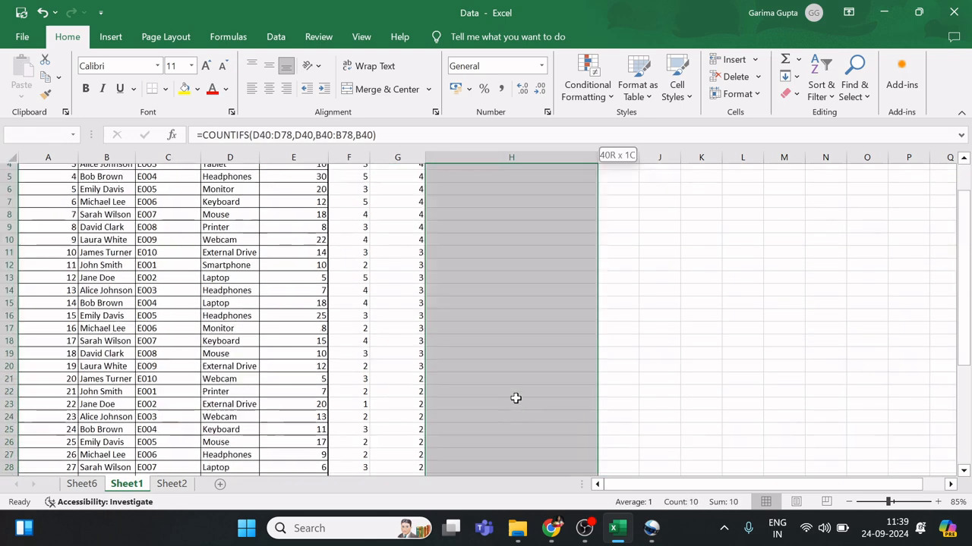
key(ctrl+d)
key(ctrl+Up)
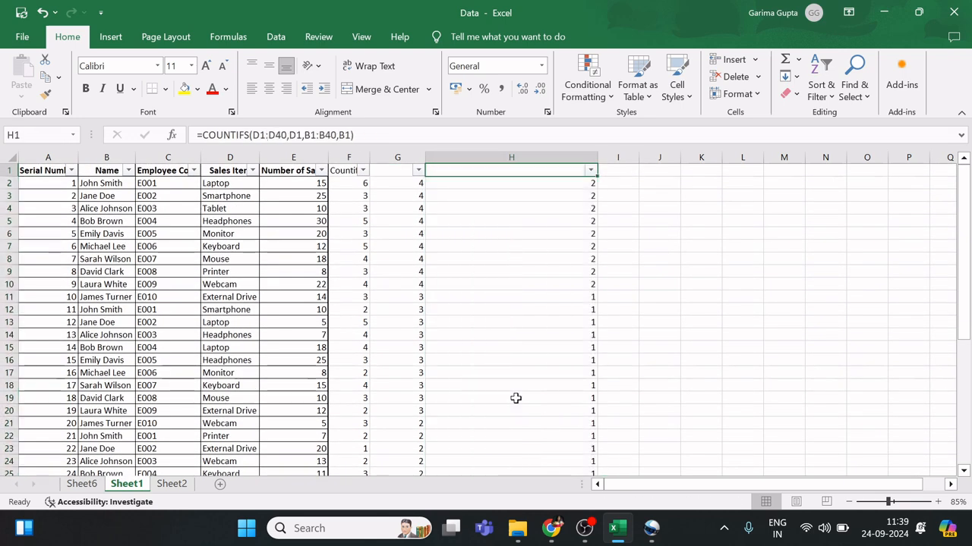
key(Down)
key(Left)
key(Right)
key(Right)
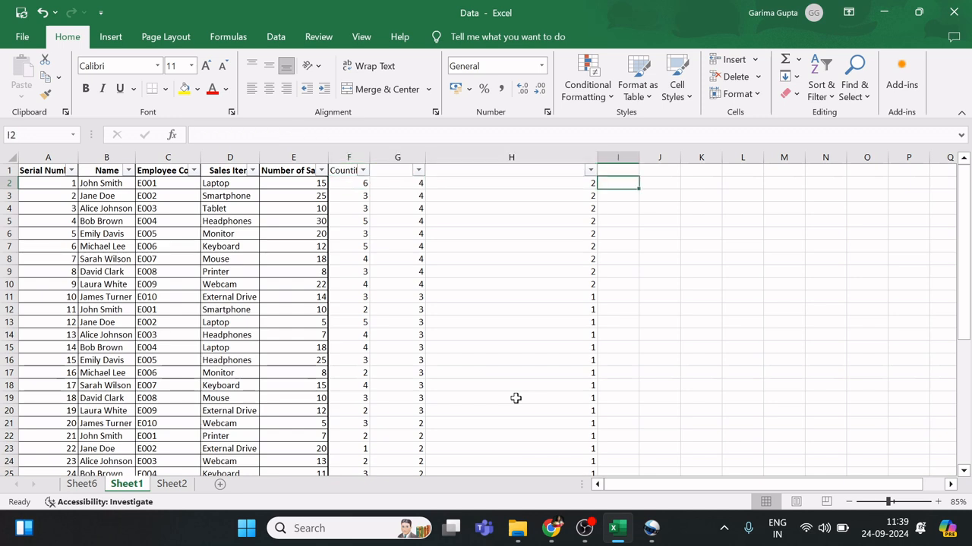
key(Left)
key(Up)
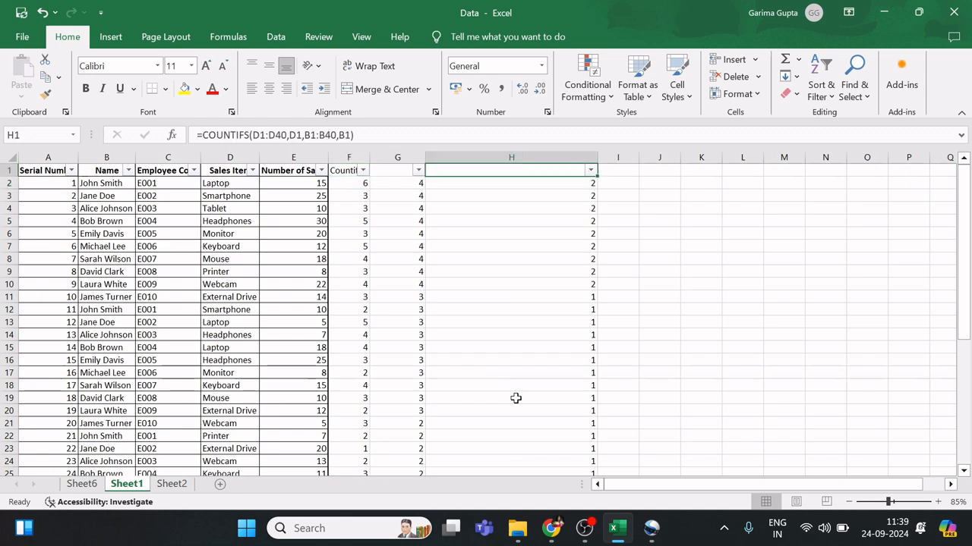
- Filter the Name column to show only the employee listed in row 2
key(Home)
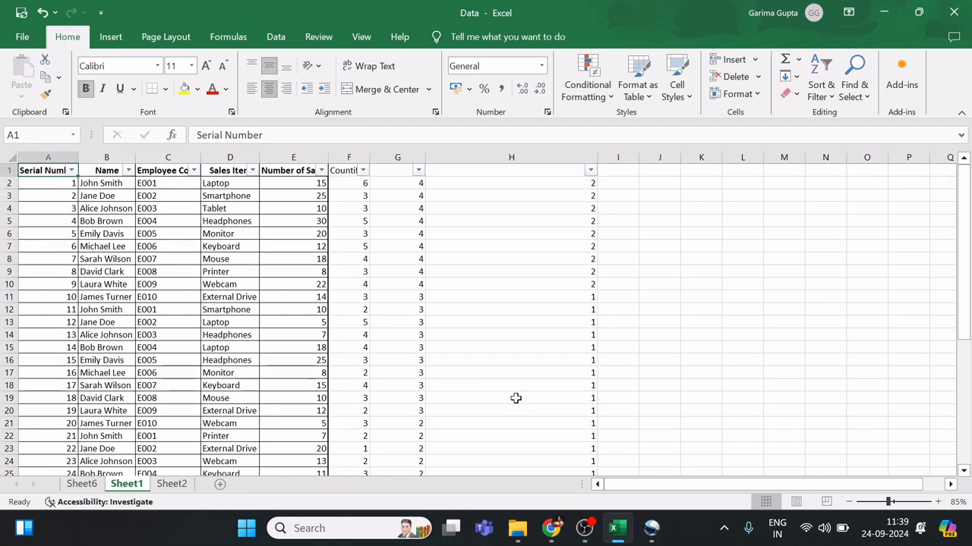
key(Right)
key(alt+Down)
key(Down)
key(Down)
key(Down)
key(Down)
key(Down)
key(Down)
key(Down)
key(Down)
key(Down)
key(Down)
key(Down)
key(Down)
key(Up)
key(Up)
key(Up)
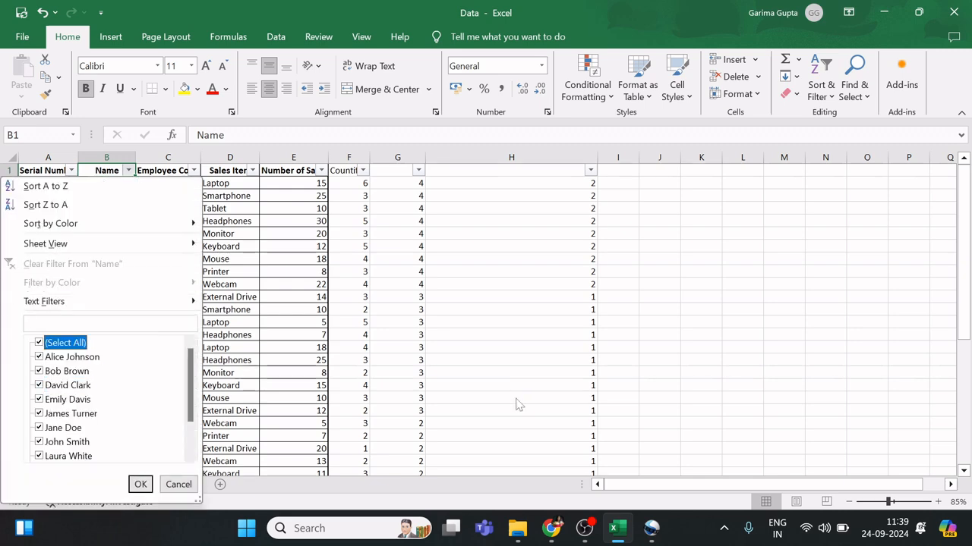
key(Down)
key(Up)
key(space)
key(Down)
key(Down)
key(Down)
key(Down)
key(Down)
key(Down)
key(Down)
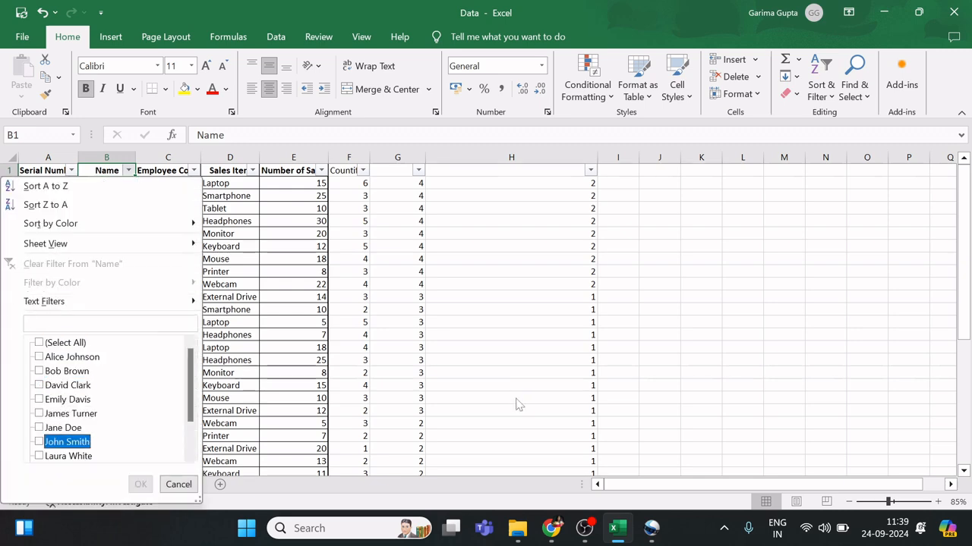
key(space)
key(Return)
key(Down)
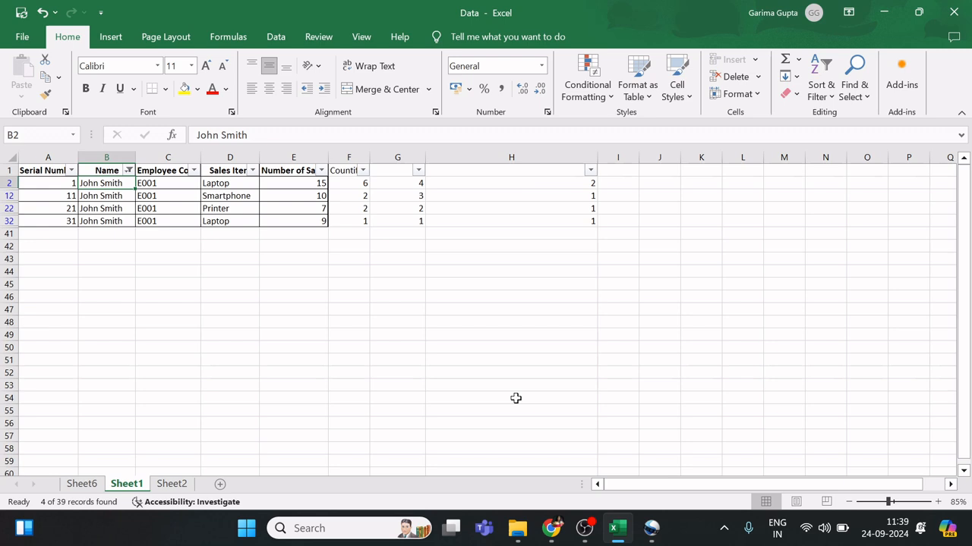
- Highlight columns A to E of the two filtered Laptop rows, 2 and 32, with yellow fill
key(shift+space)
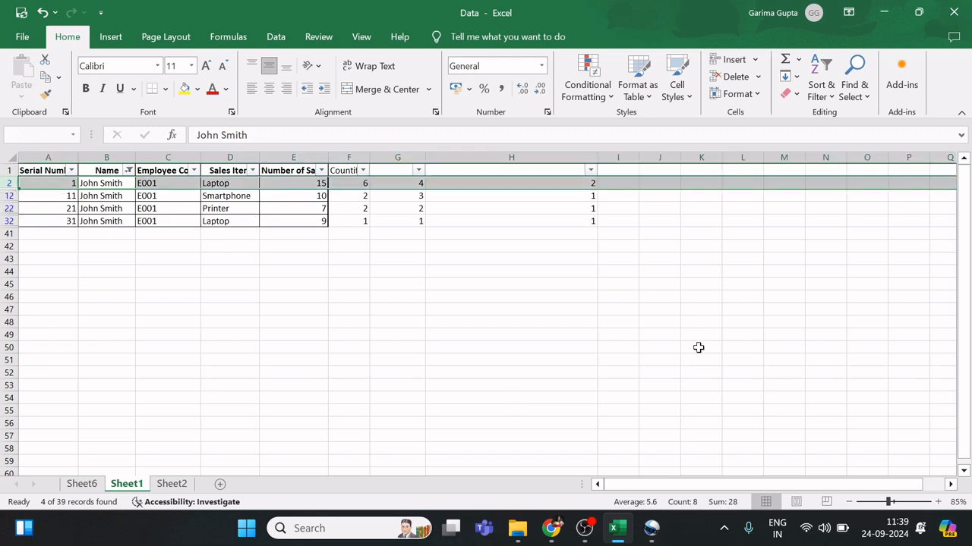
drag(43, 185, 303, 183)
click(183, 88)
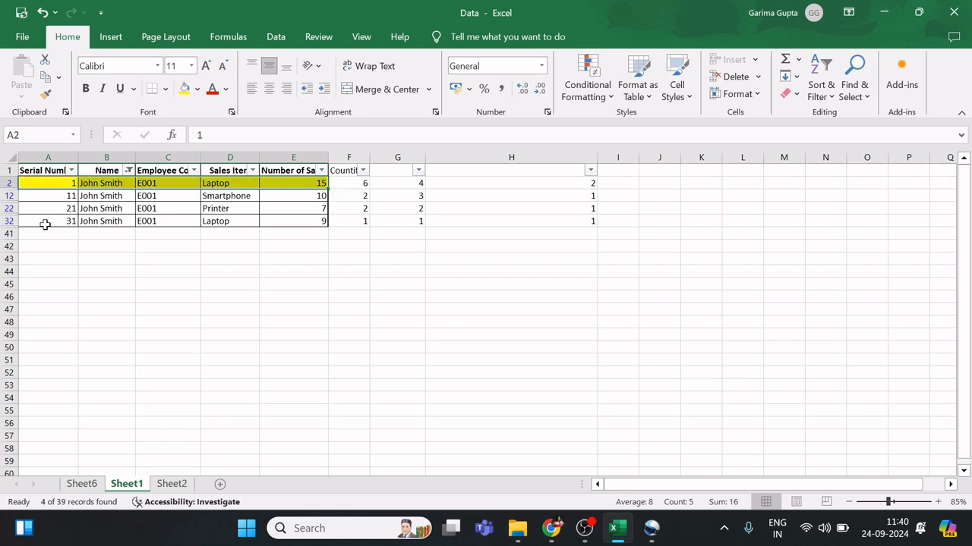
drag(43, 221, 309, 221)
click(184, 88)
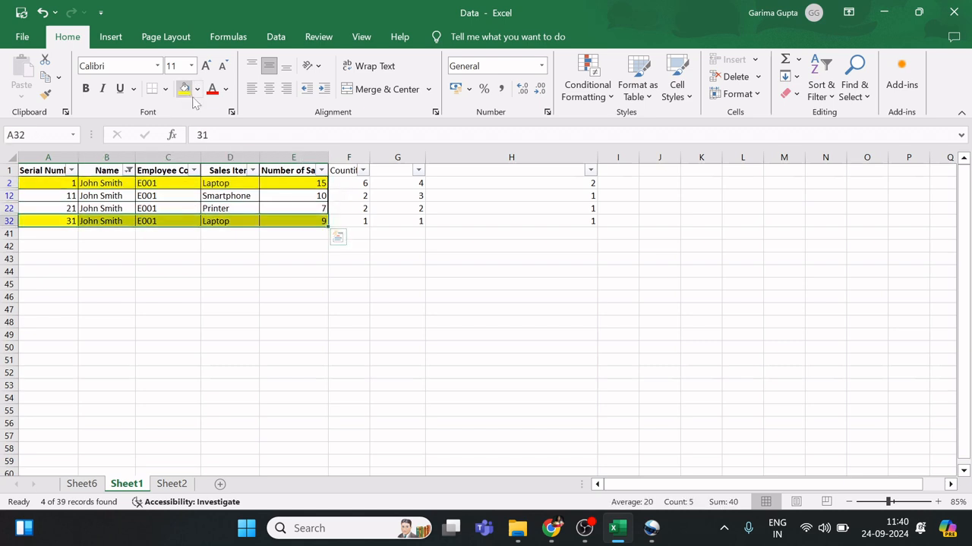
- Compare the COUNTIFS results in column H with the sales items in the filtered rows
click(581, 182)
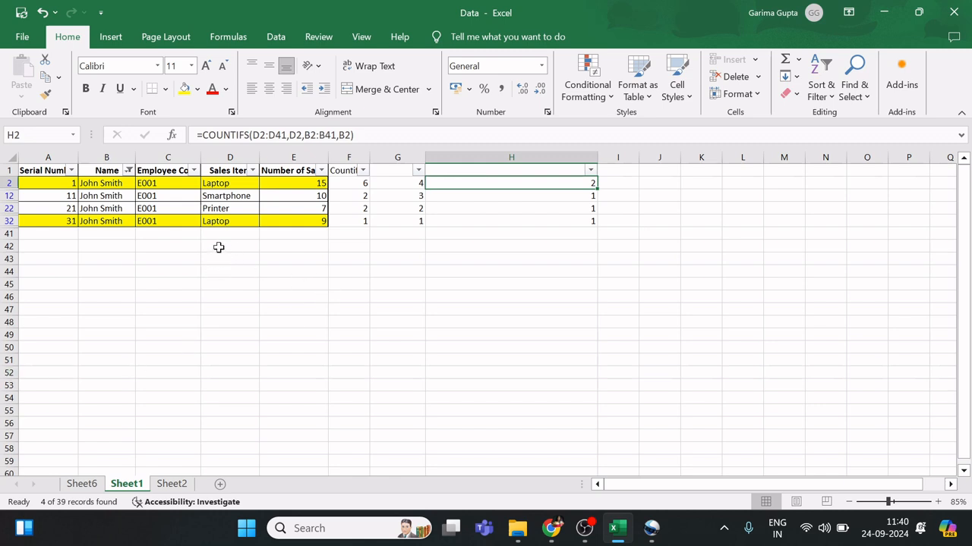
drag(228, 207, 230, 195)
drag(555, 195, 562, 210)
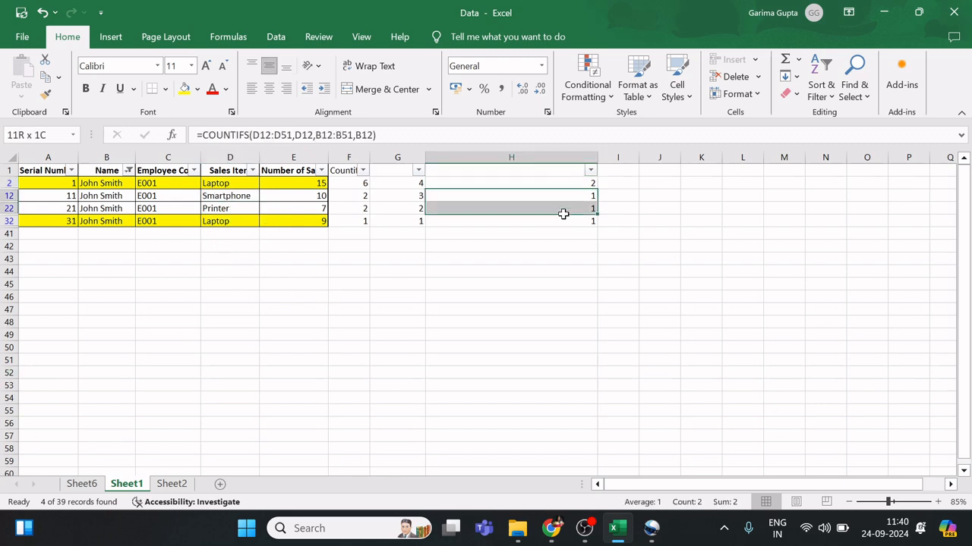
click(231, 231)
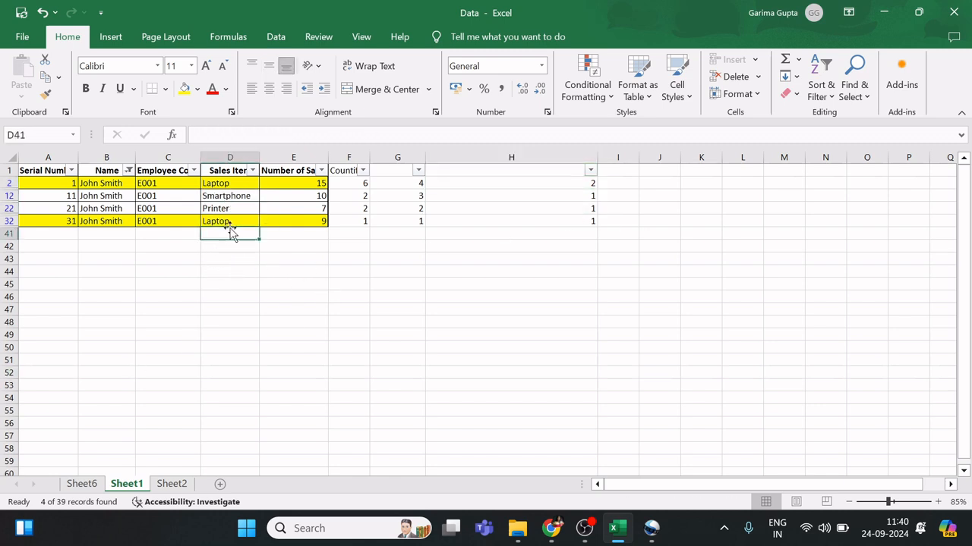
click(224, 183)
- Clear the Name filter to show all records
key(ctrl+Home)
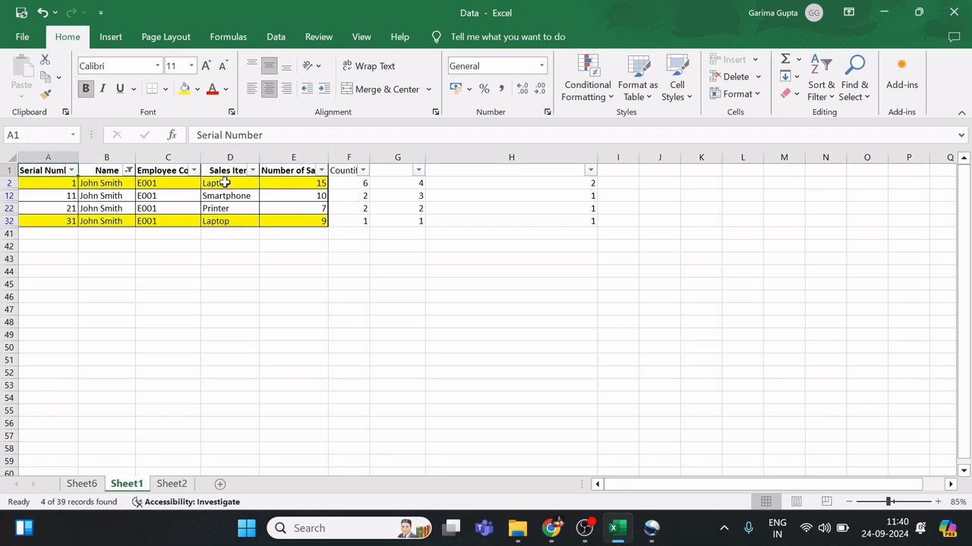
key(alt+d)
key(f)
key(s)
key(Down)
key(Down)
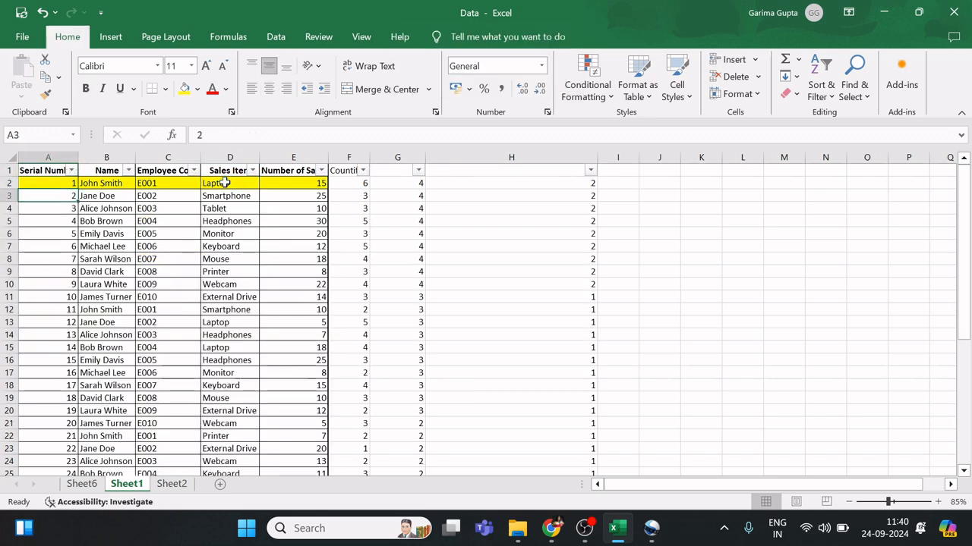
- Filter the Name column to show only the employee listed in row 3
key(Up)
key(Up)
key(Right)
key(alt+Down)
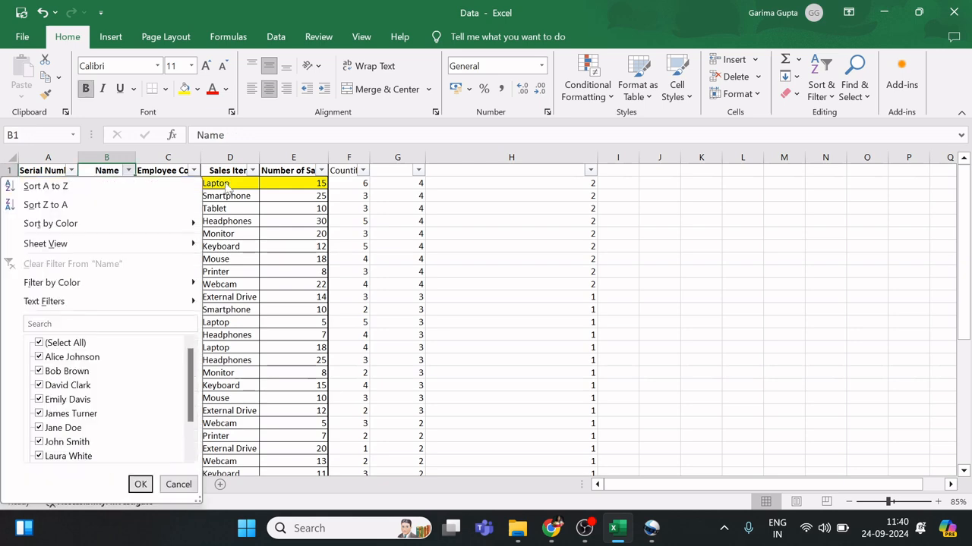
click(87, 344)
key(Down)
key(Down)
key(Down)
key(Down)
key(Down)
key(Down)
key(space)
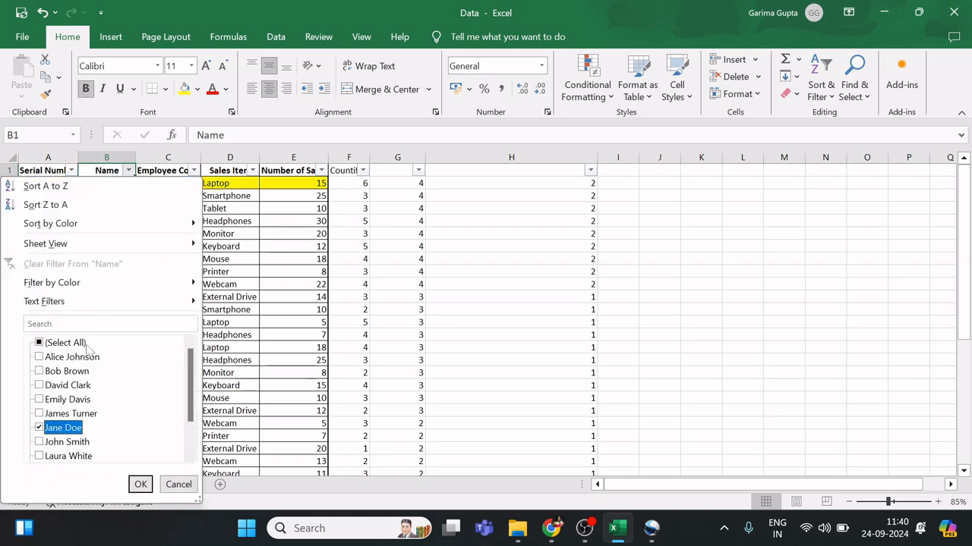
key(Down)
key(Down)
key(Down)
key(Down)
key(Return)
key(Down)
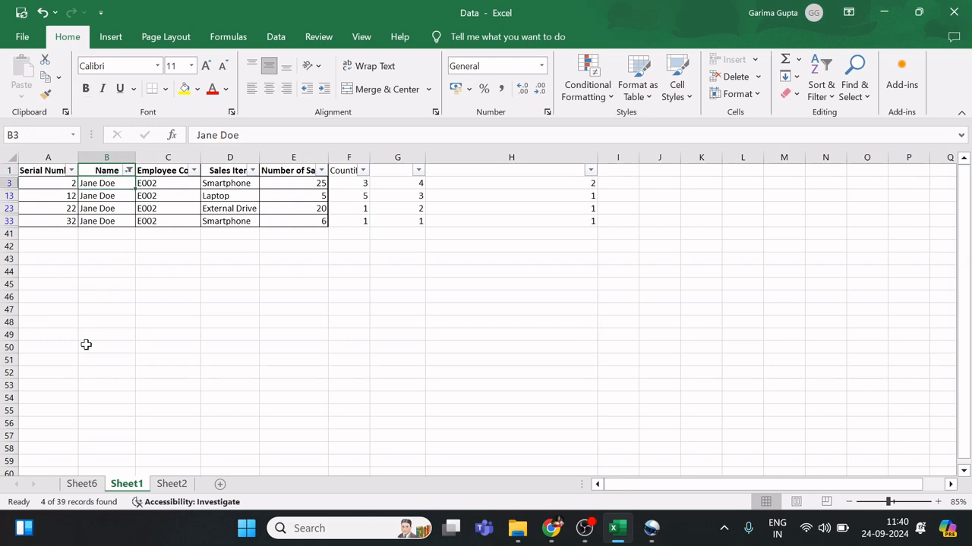
- Highlight columns A to E of the two filtered Smartphone rows, 3 and 33, with yellow fill
key(shift+space)
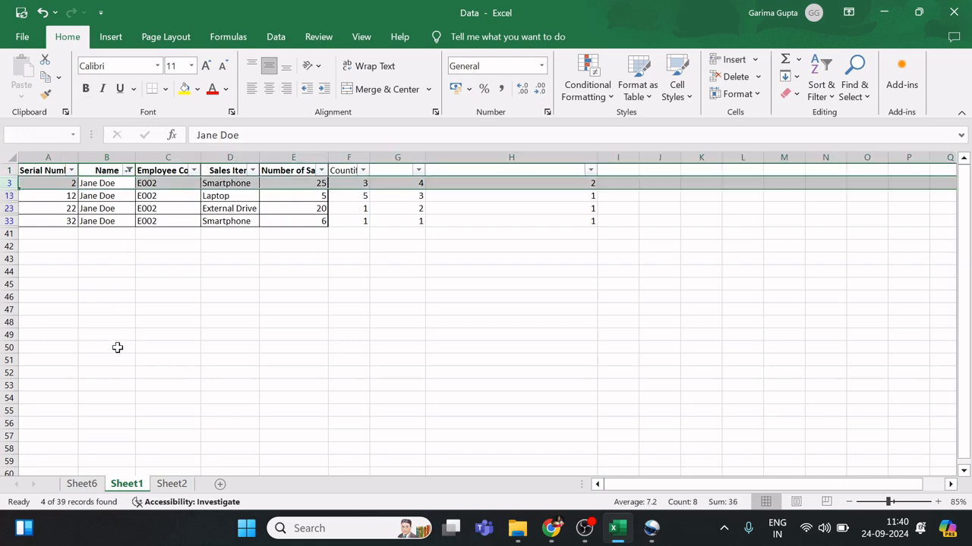
click(186, 376)
drag(65, 186, 303, 183)
click(184, 88)
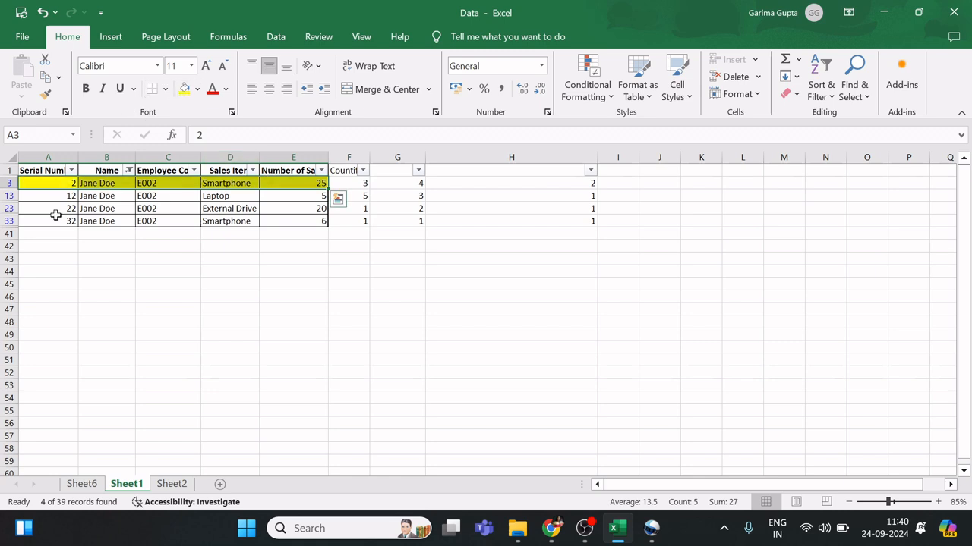
drag(38, 221, 303, 214)
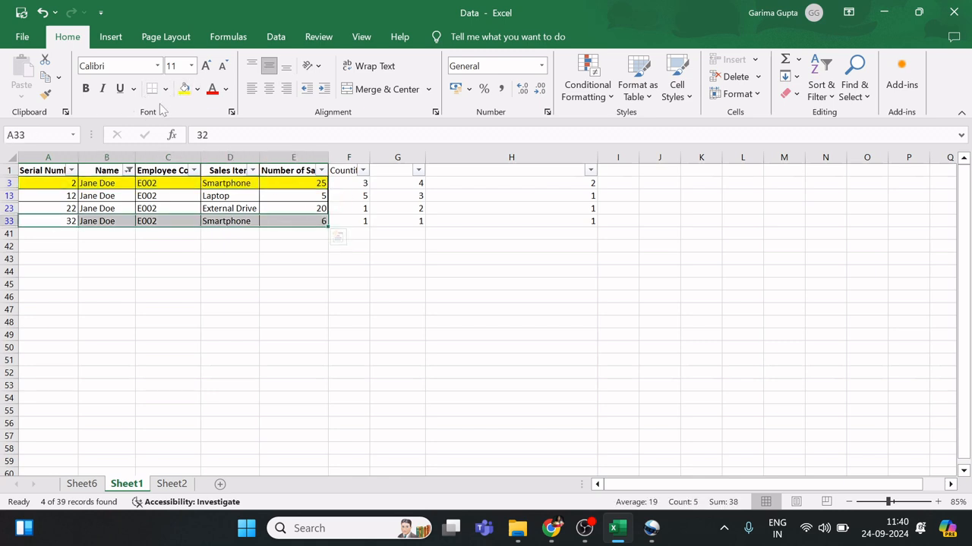
click(185, 88)
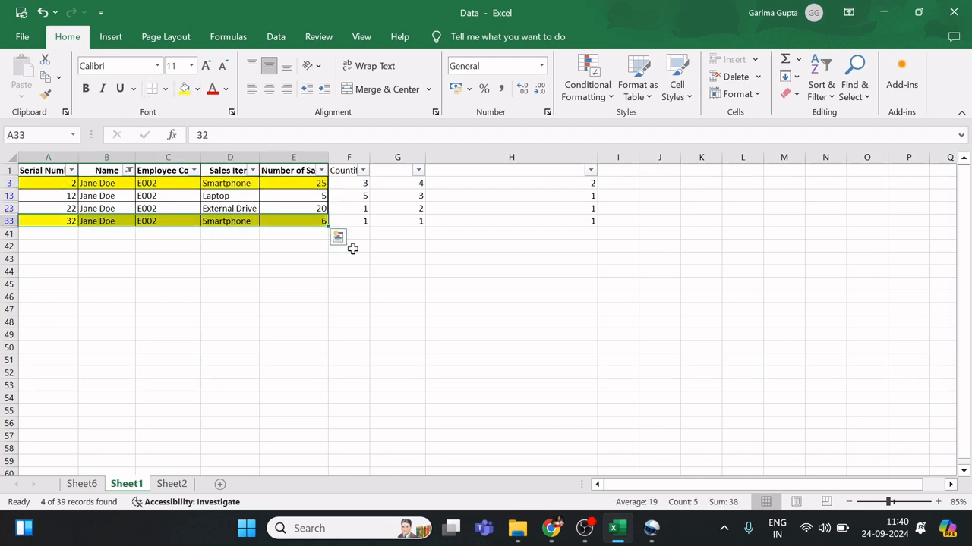
- Check the Number of Sales cells E3 and E33 in the two highlighted Smartphone rows
click(320, 185)
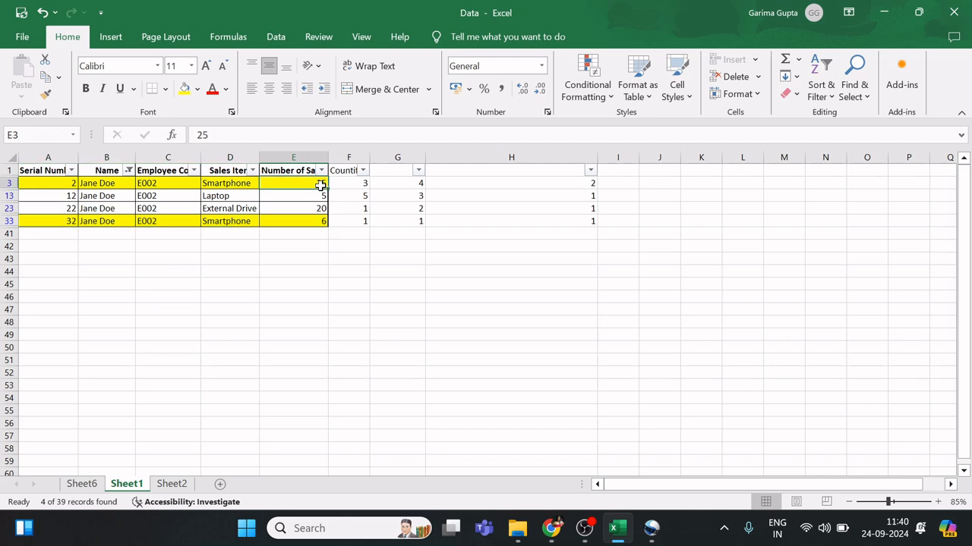
click(298, 218)
click(436, 267)
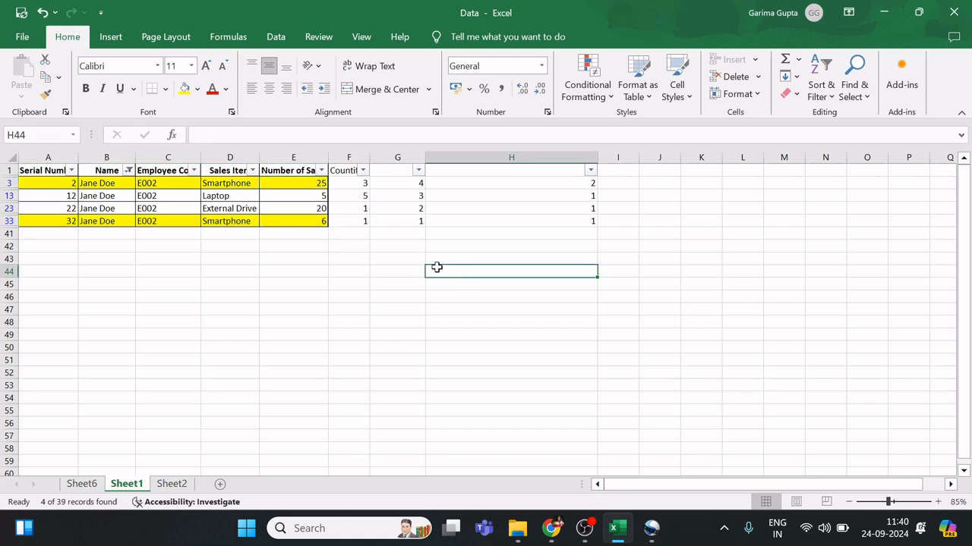
- Turn the header row's AutoFilter off and on again to show all records
key(ctrl+Up)
key(ctrl+Left)
key(ctrl+Up)
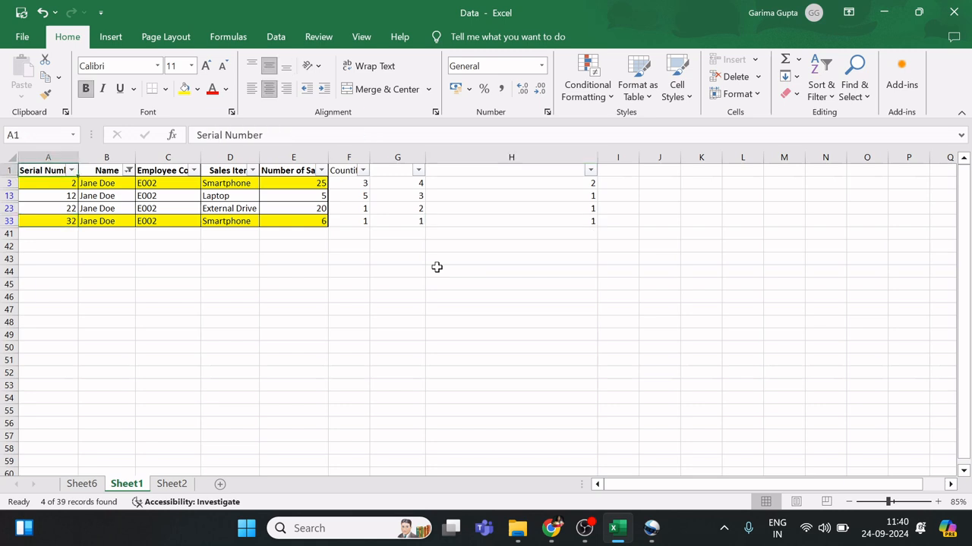
key(alt+d)
key(f)
key(f)
key(alt+d)
key(f)
key(f)
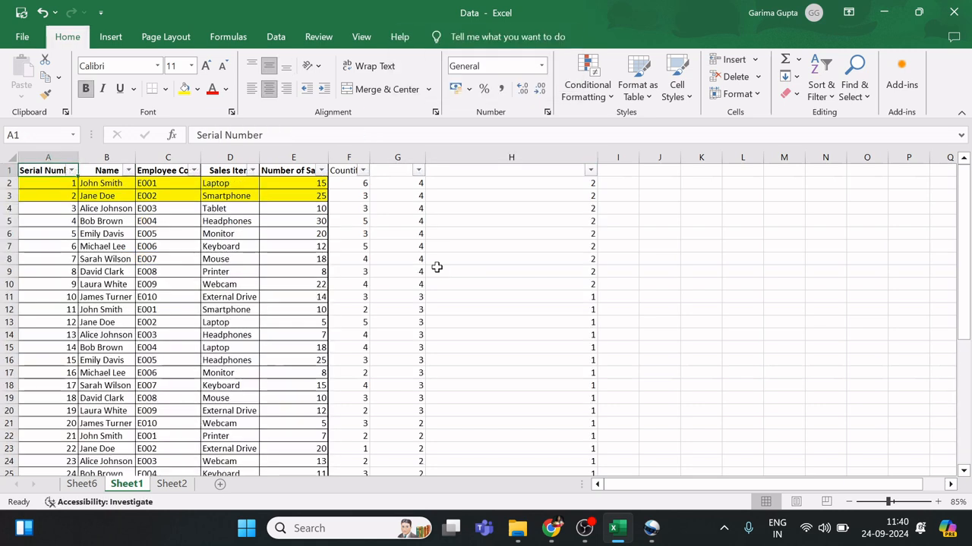